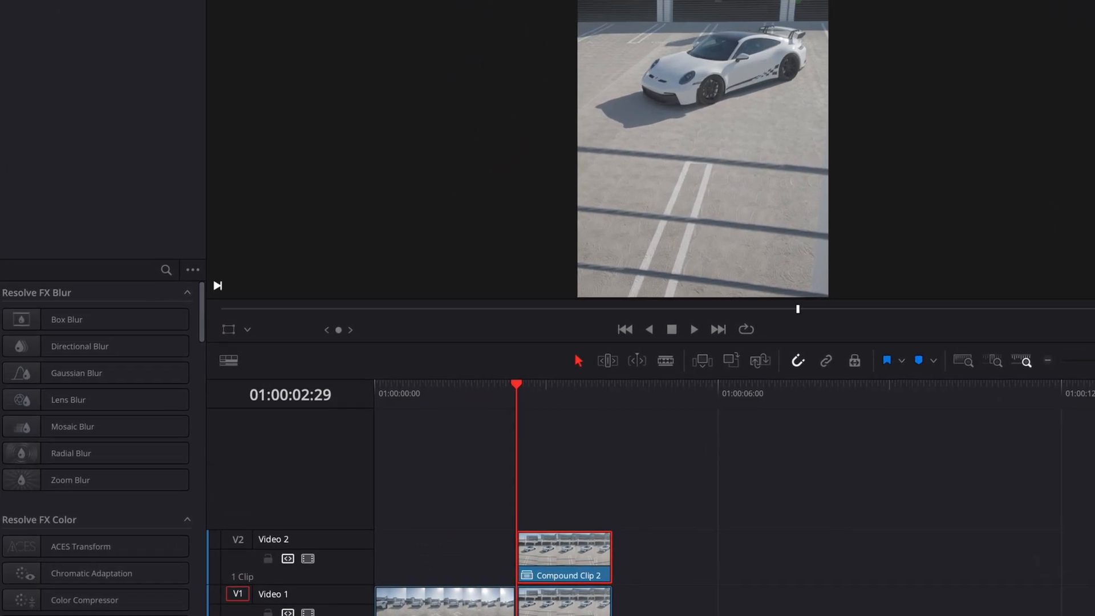
Turn the duplicated compound clip on Video 2 into a freeze frame at 01:00:02:29
click(280, 9)
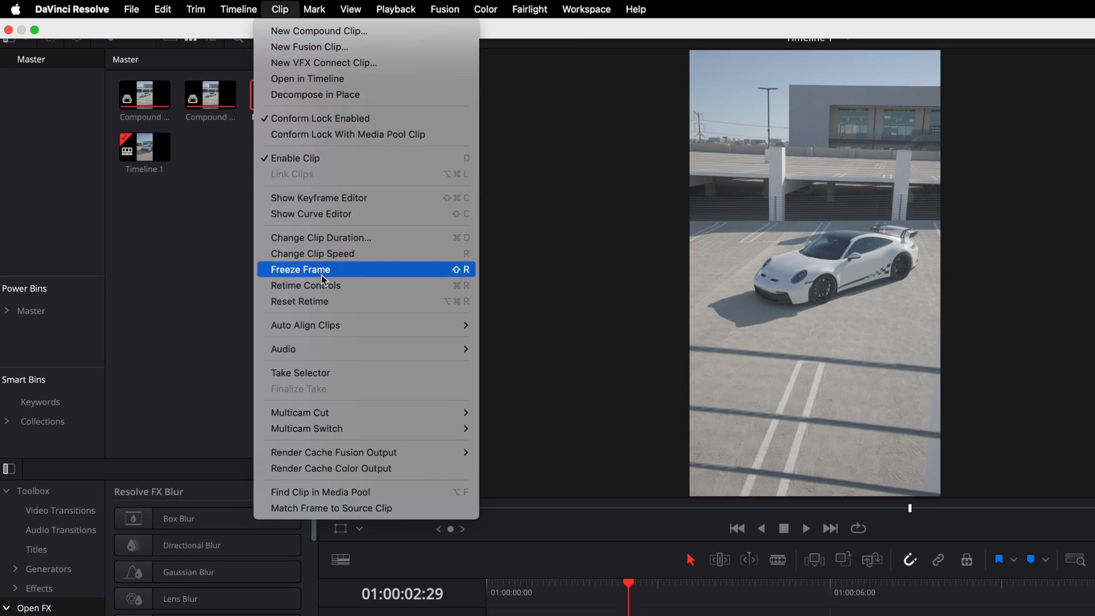
click(324, 272)
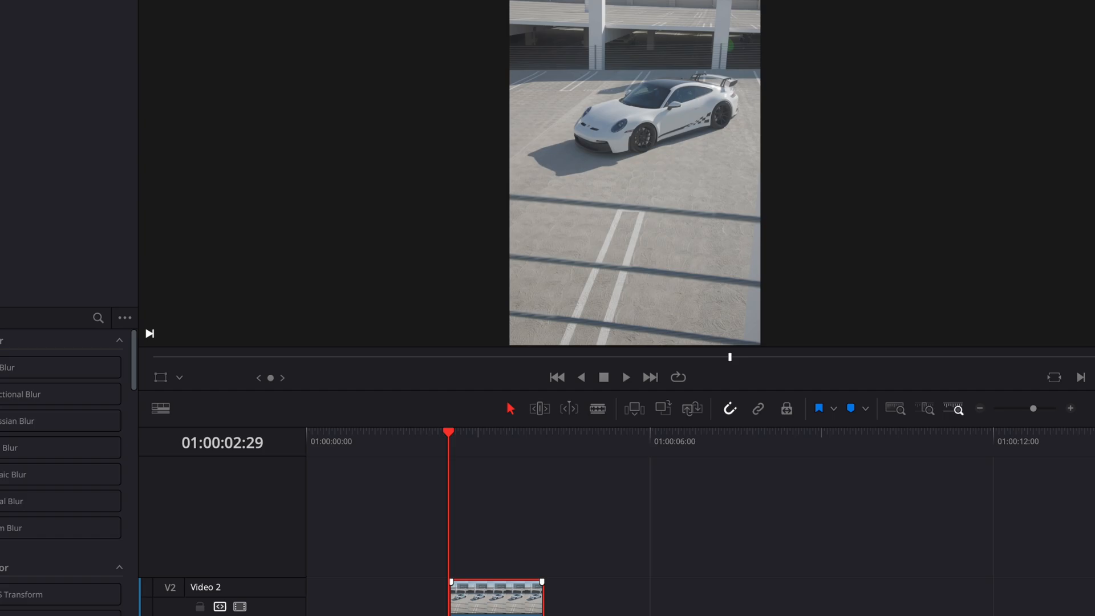
On the Color page, trace the white car with a curve window and add an alpha output to the node graph
click(539, 605)
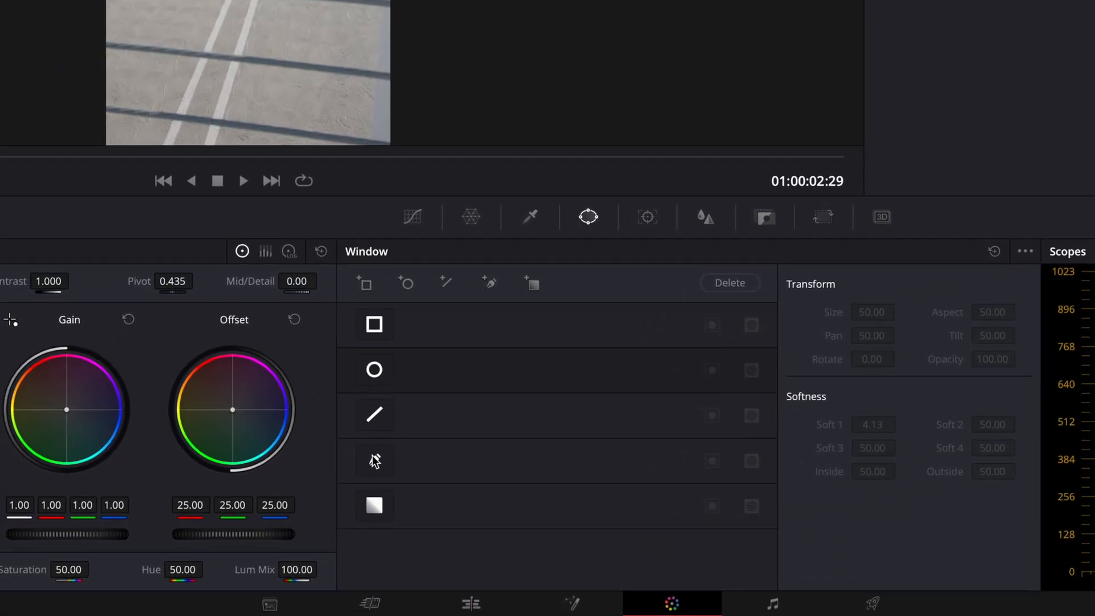
click(296, 477)
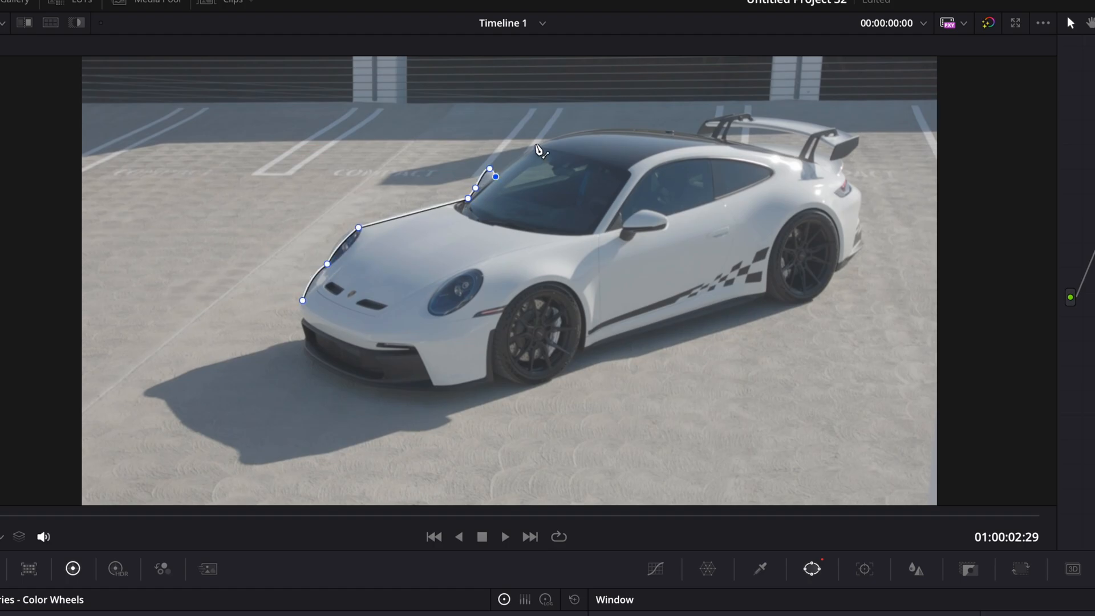
click(536, 145)
scroll(633, 127, up, 8)
scroll(622, 138, down, 9)
key(ctrl+z)
key(ctrl+z)
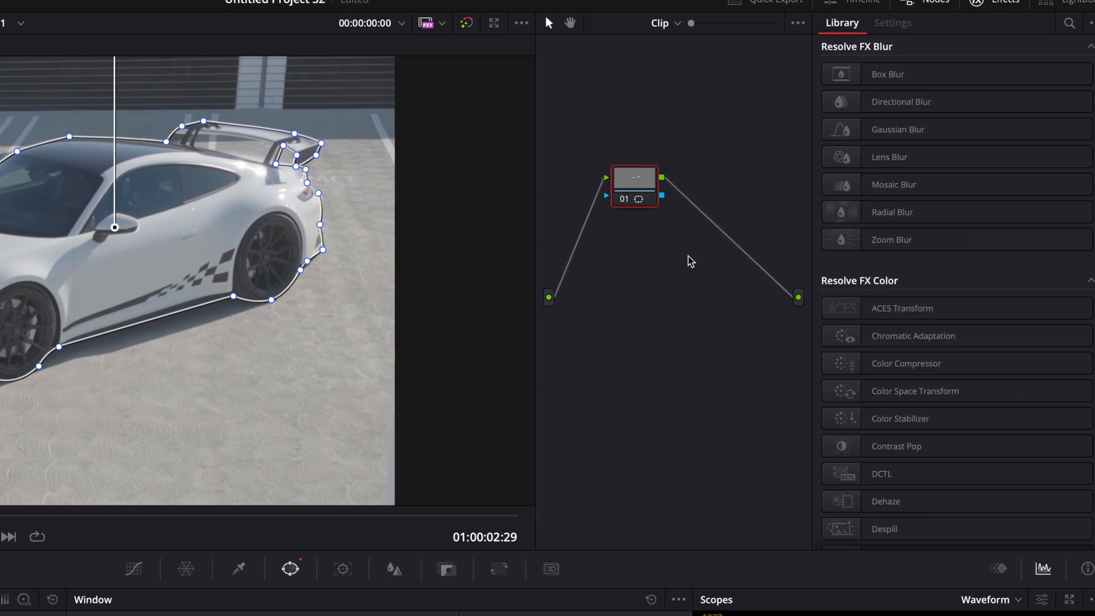
right_click(691, 261)
click(741, 316)
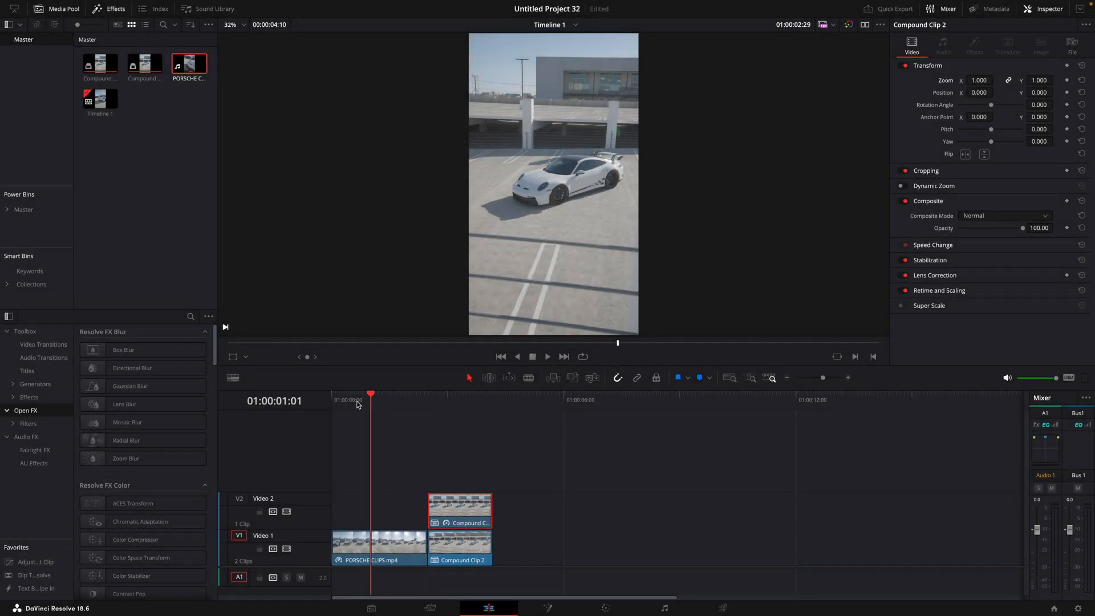
Play the edit timeline from its start to review the footage before the freeze frame
drag(357, 405, 313, 405)
key(space)
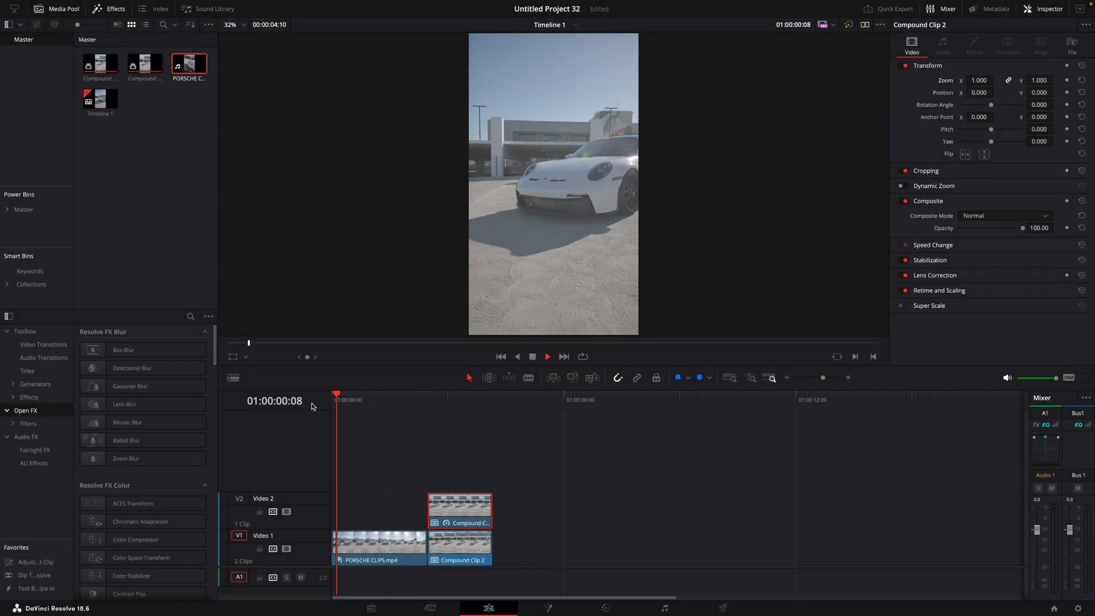
key(space)
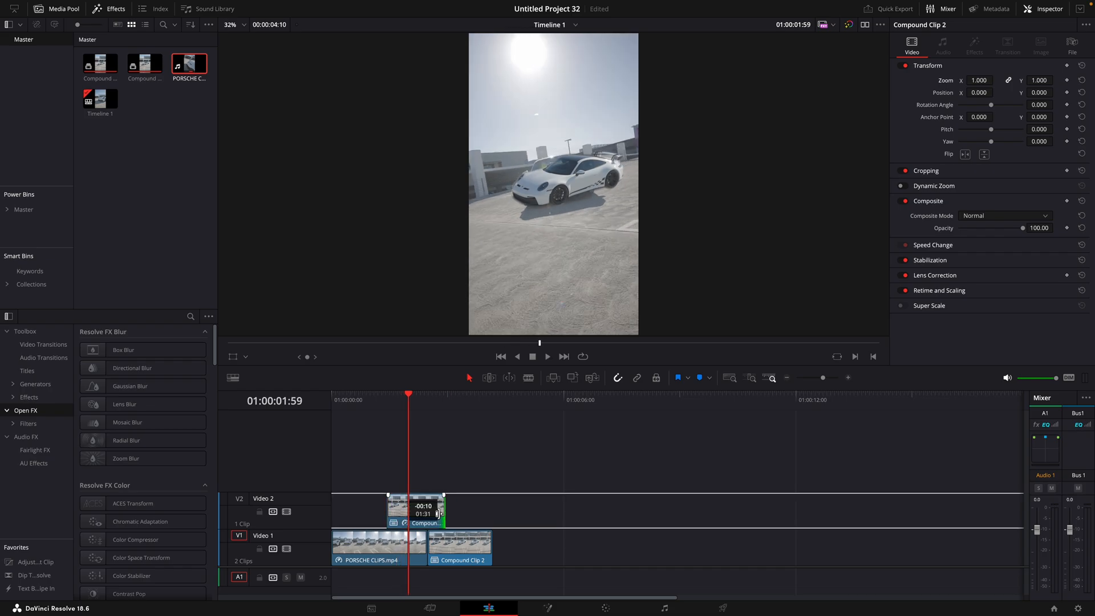
Make a new compound clip from the masked car clip on Video 2, keeping the default name and timecode
right_click(406, 511)
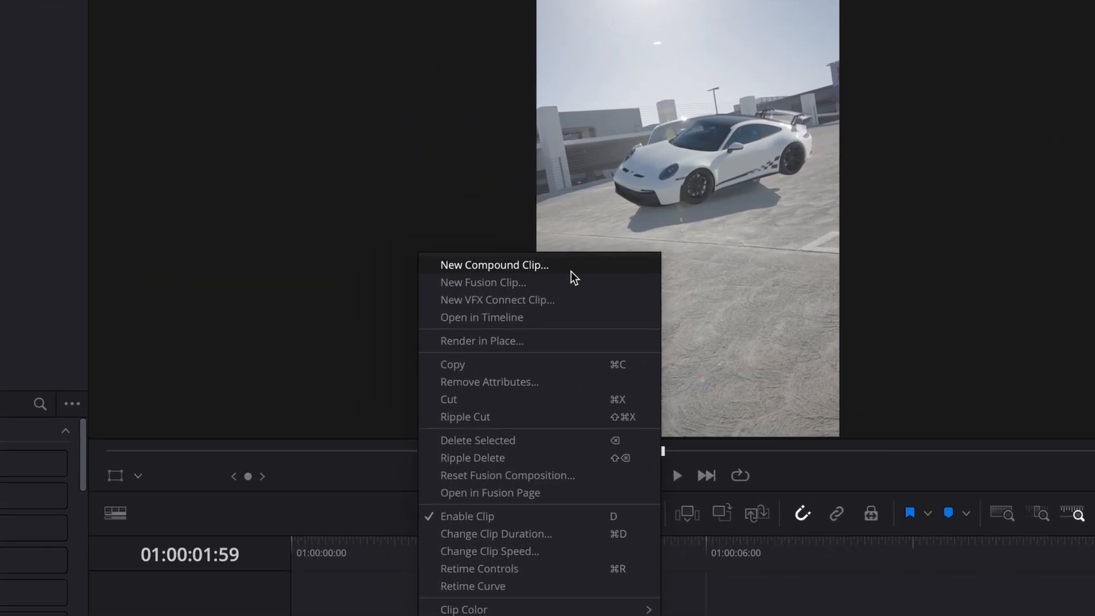
click(570, 272)
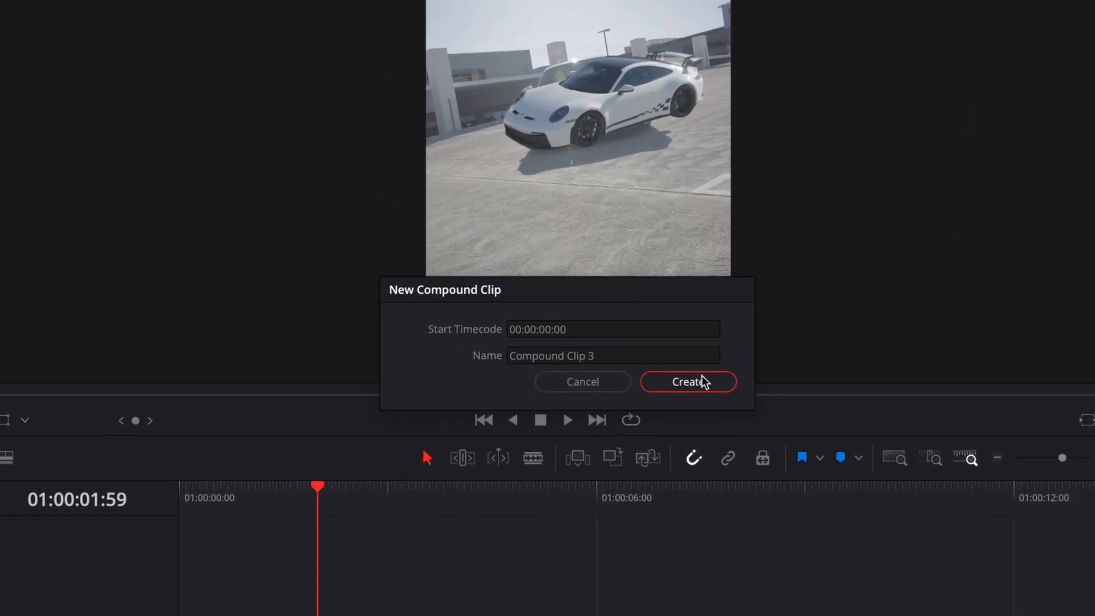
click(797, 435)
Open the car compound clip on the Fusion page and add a Transform node between MediaIn1 and MediaOut1
click(393, 557)
click(548, 606)
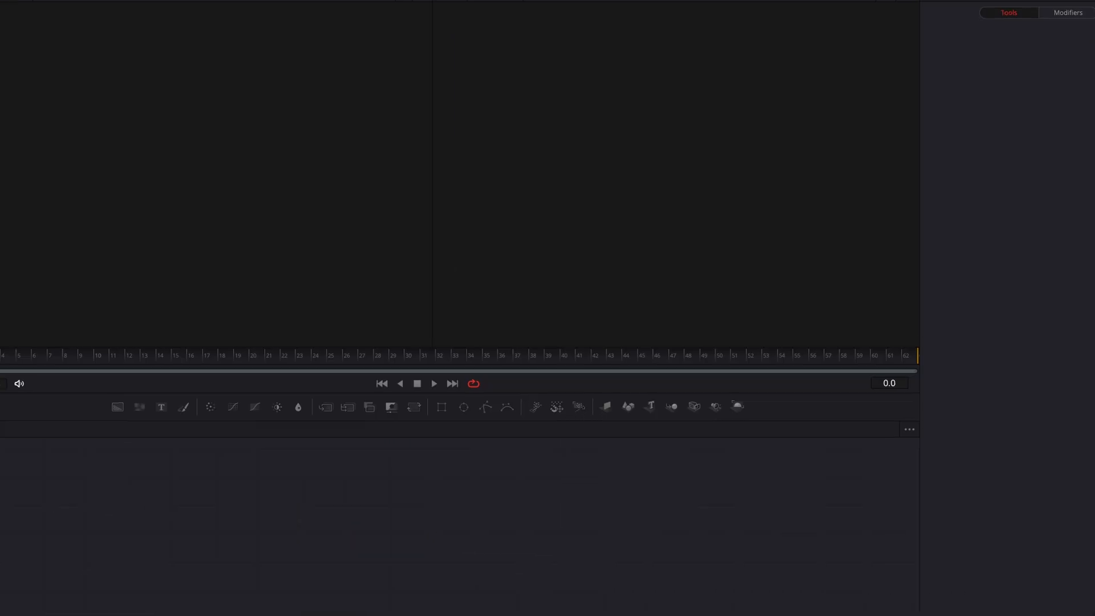
key(shift+space)
text(transfo)
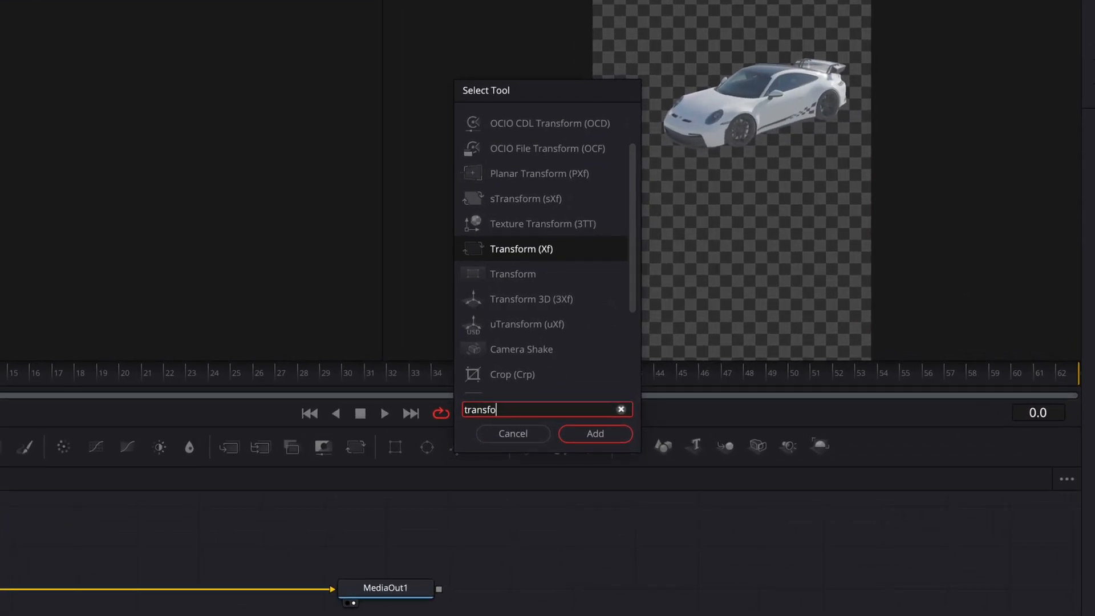
text(rm)
key(Return)
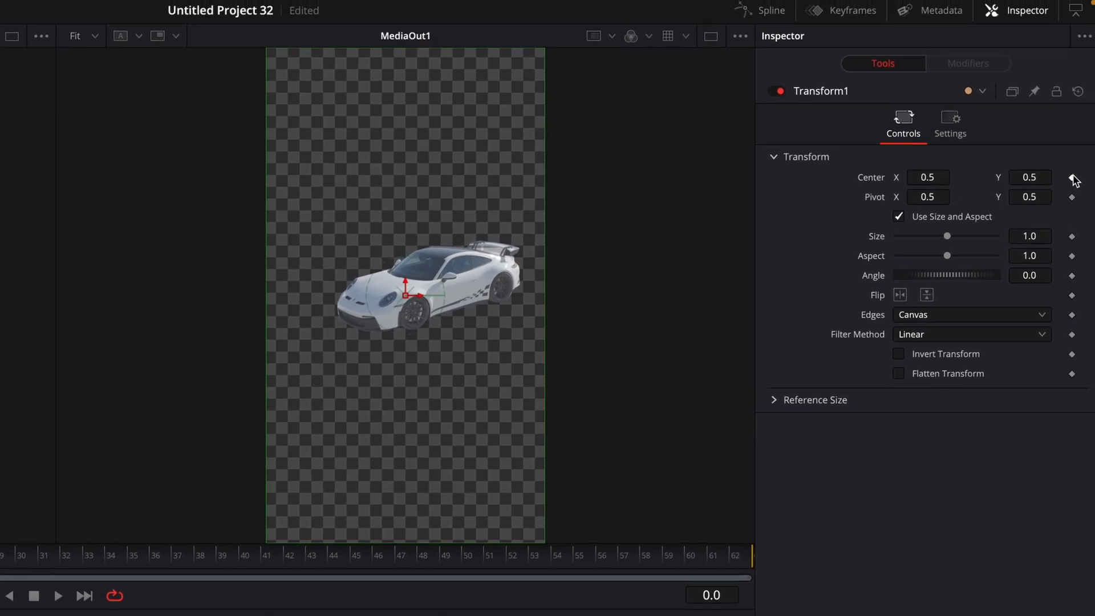
Keyframe the Transform node's Center and Size at frame 0 and at the last frame, 62
click(1072, 177)
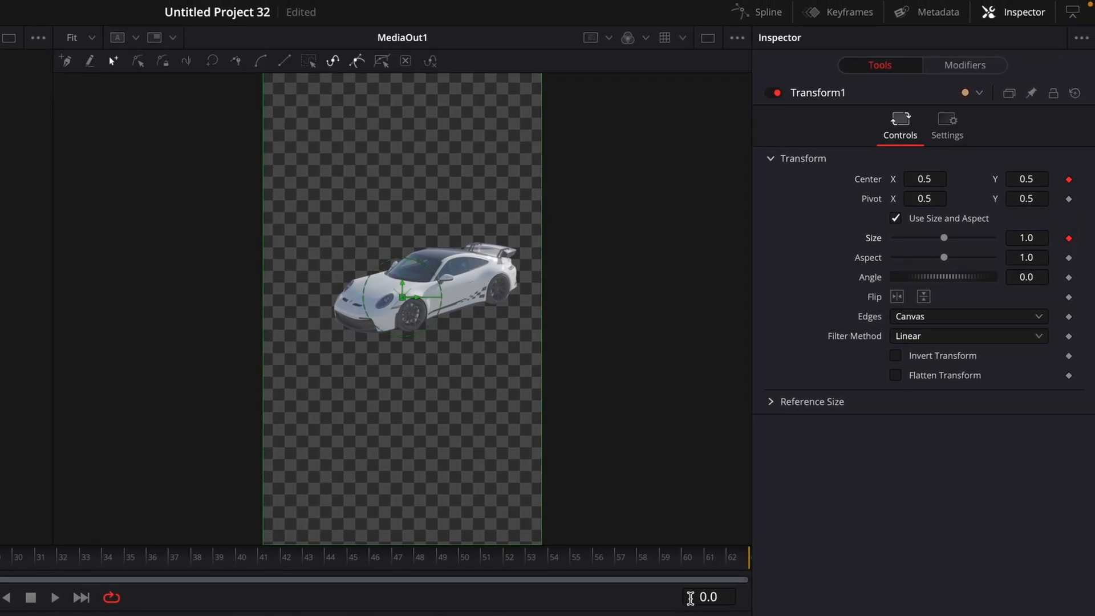
click(1070, 239)
click(171, 564)
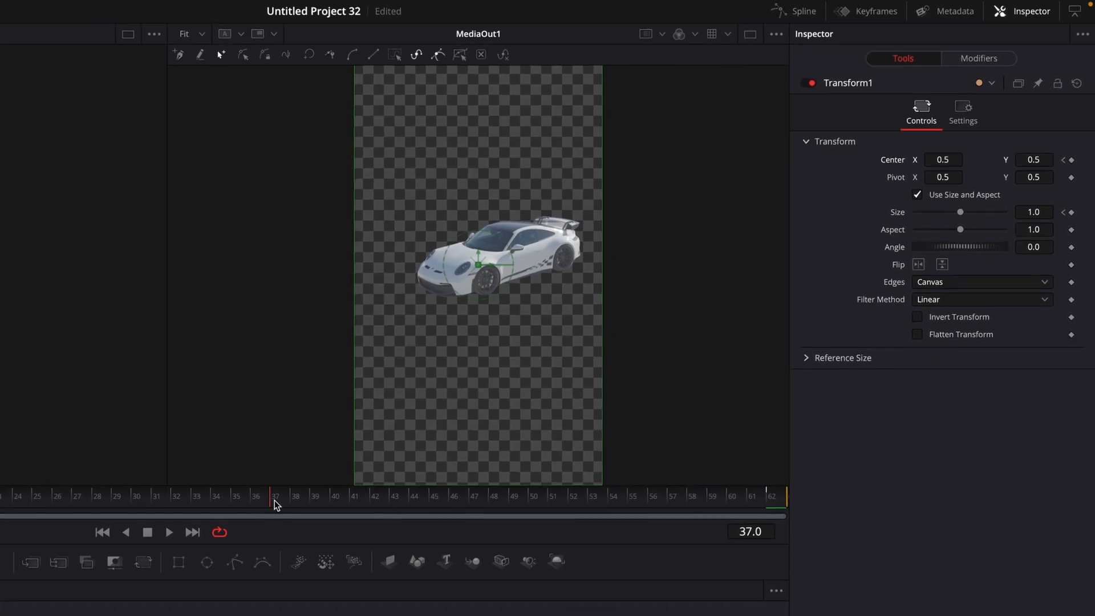
At frame 0, lower the Transform's Center Y until the car sits below the frame and increase its Size slightly
drag(276, 505, 0, 505)
drag(1034, 160, 1011, 161)
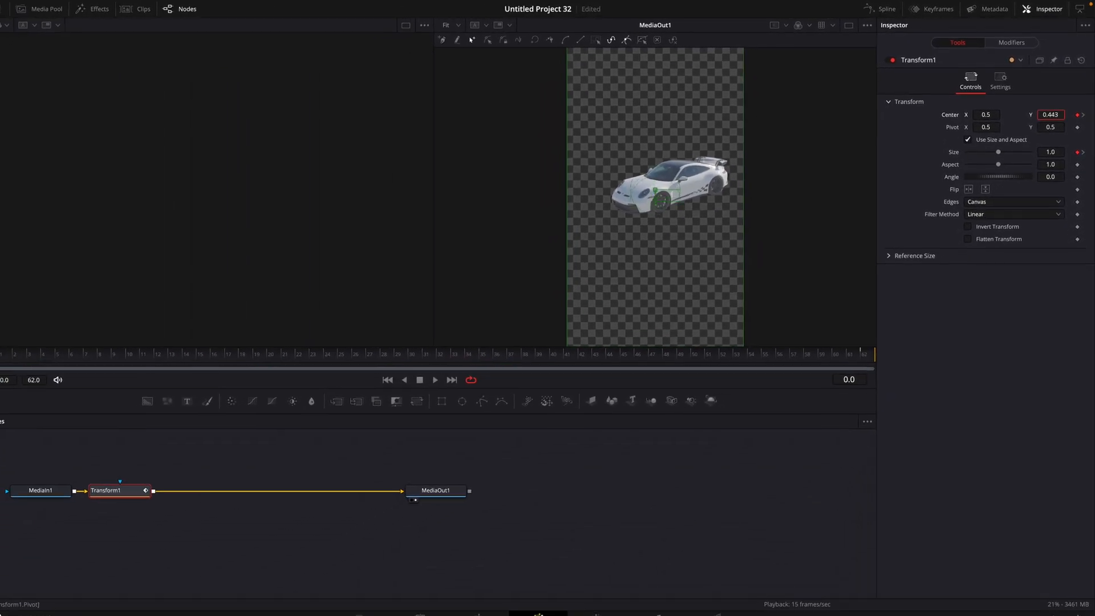
drag(1025, 117, 796, 114)
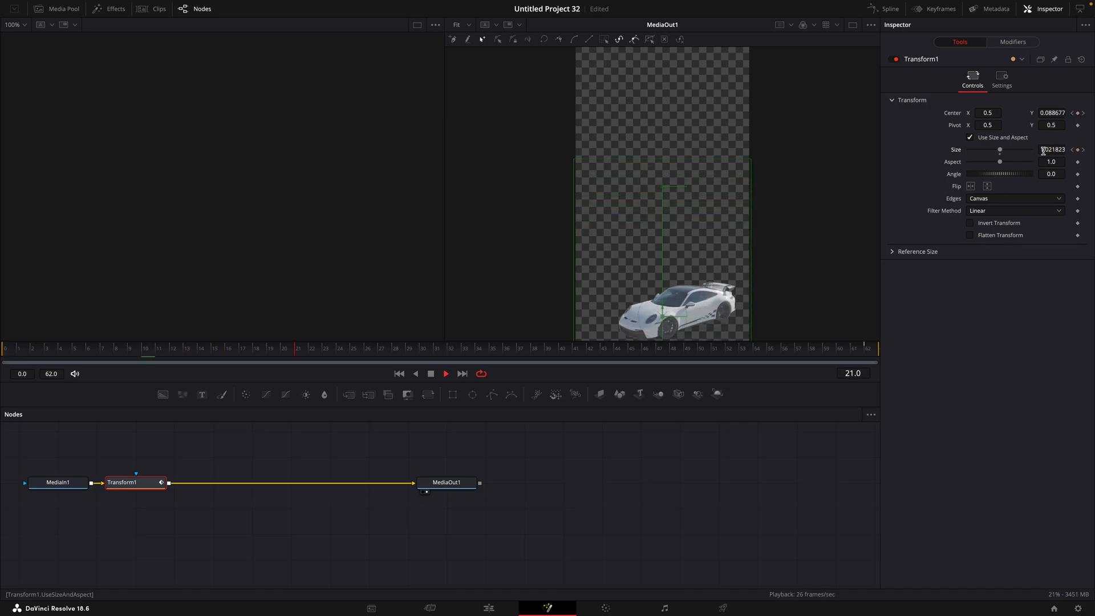
At frame 24, set the Transform's Center Y to 0.641774 and Size to 1.056226, and play back the motion
key(space)
drag(497, 350, 359, 358)
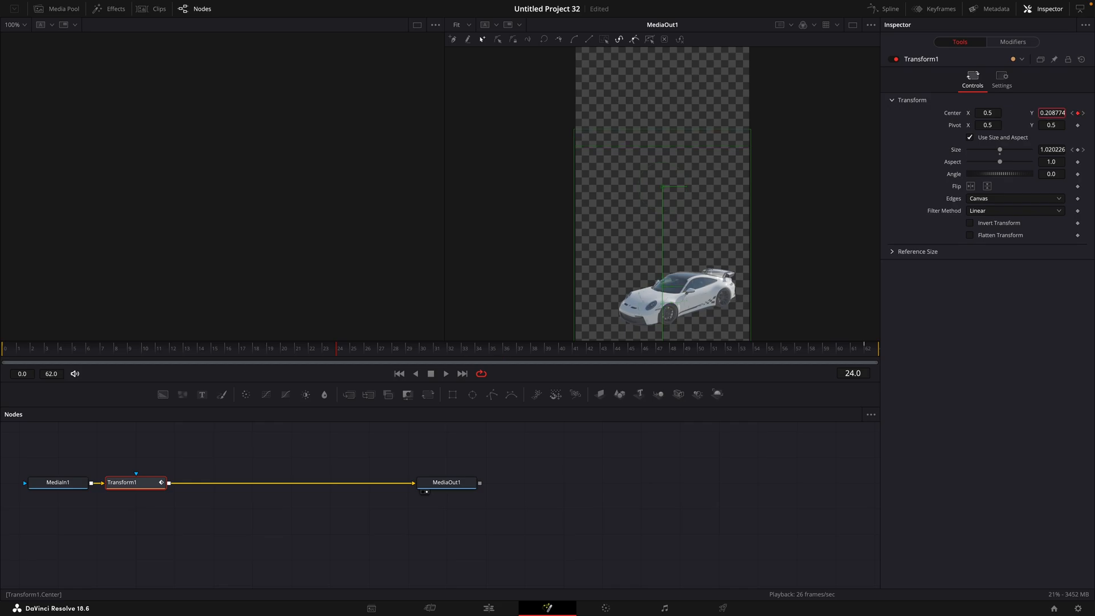
drag(1052, 112, 1094, 113)
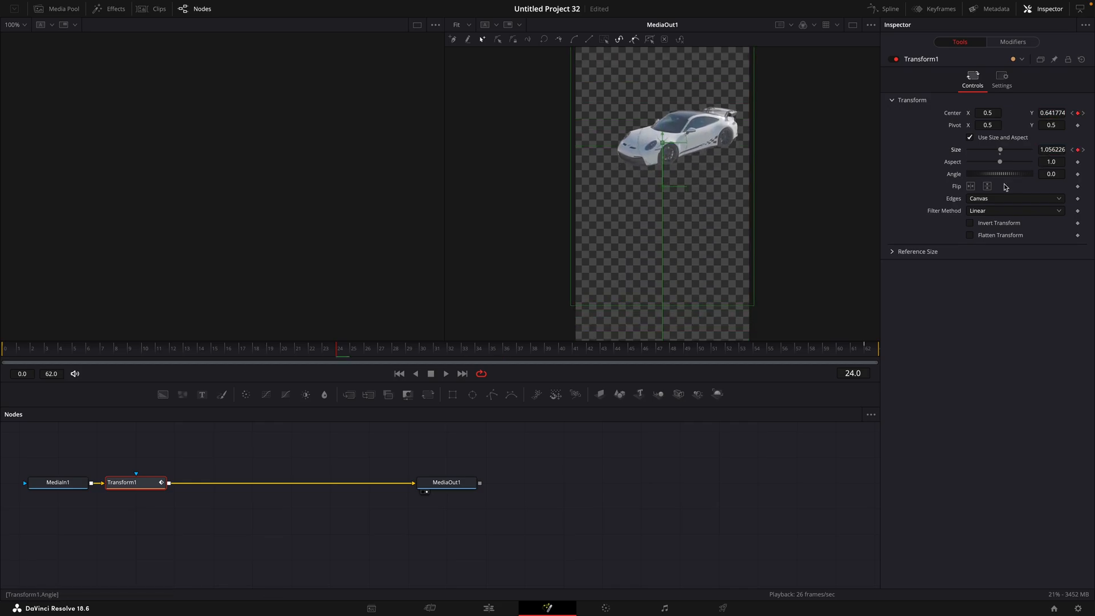
key(space)
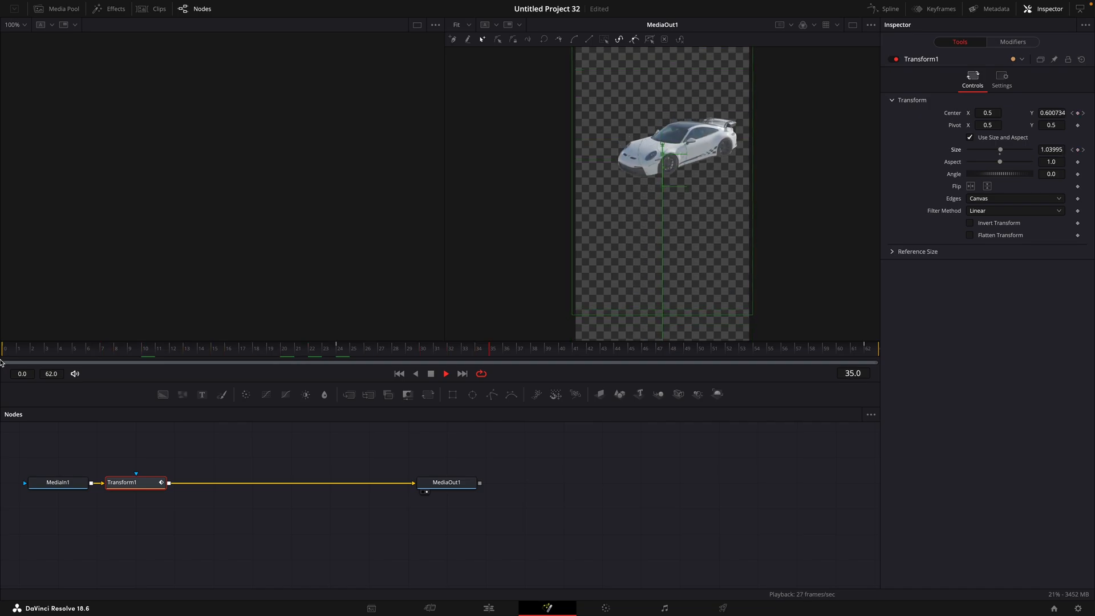
key(space)
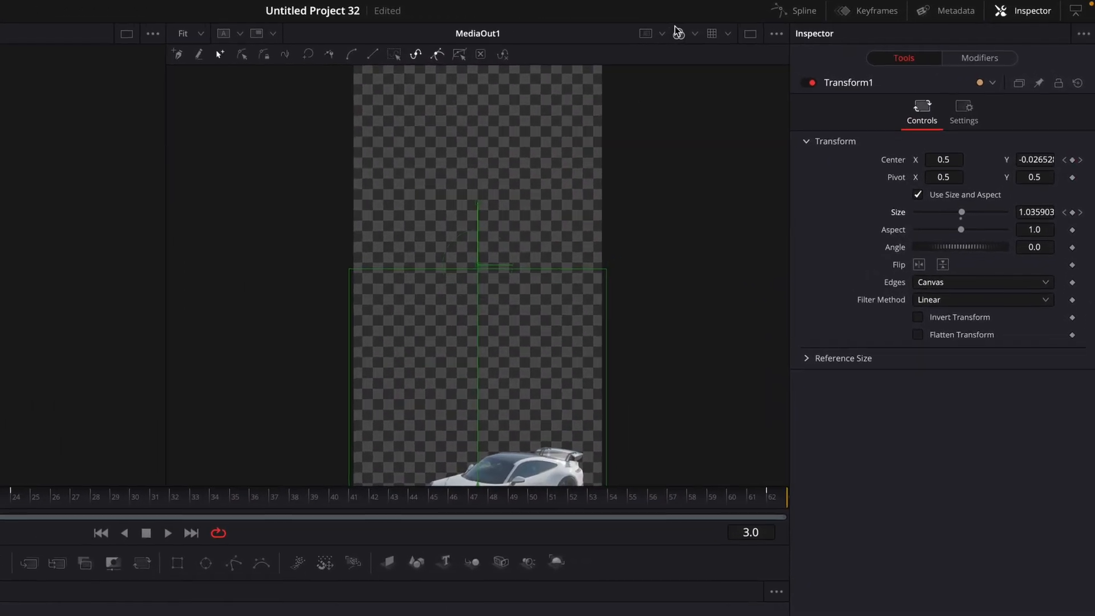
Smooth all keyframes of the Transform's Size curve in the Spline editor and play the animation from the start
click(796, 10)
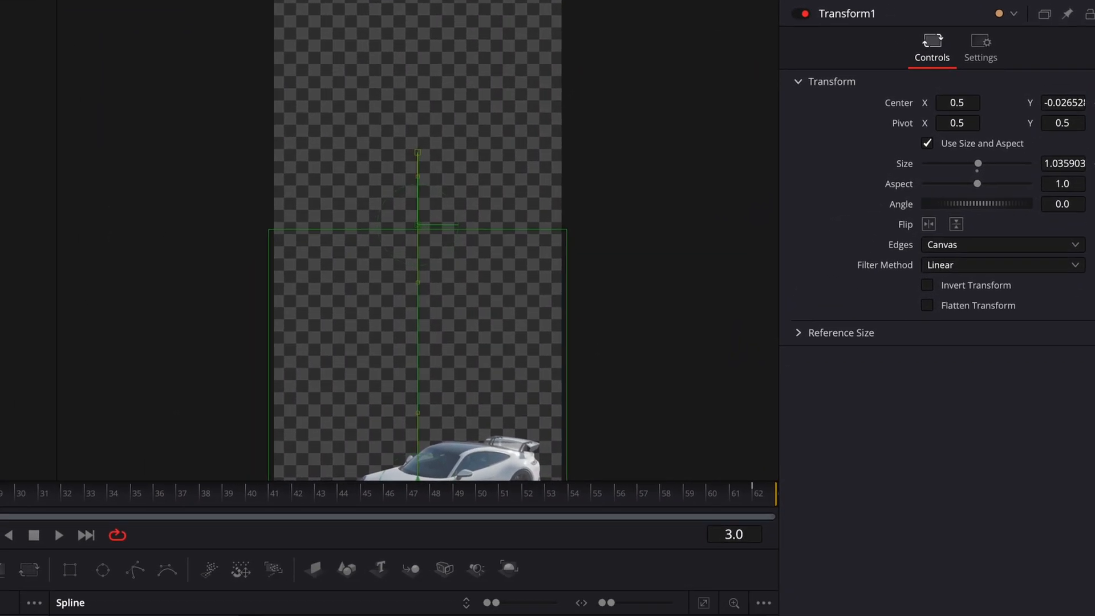
click(198, 507)
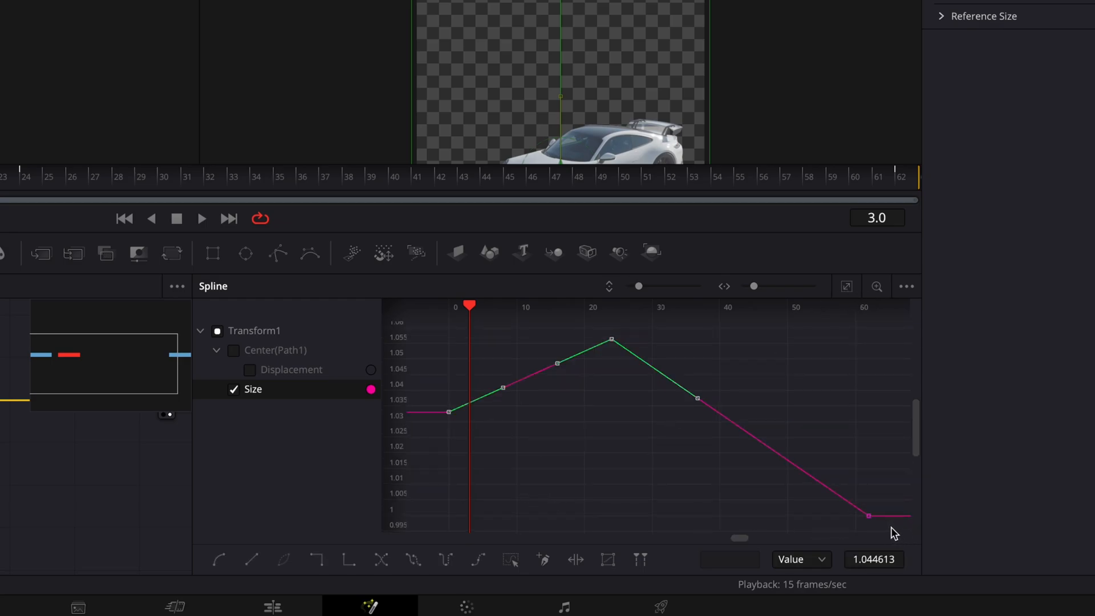
key(s)
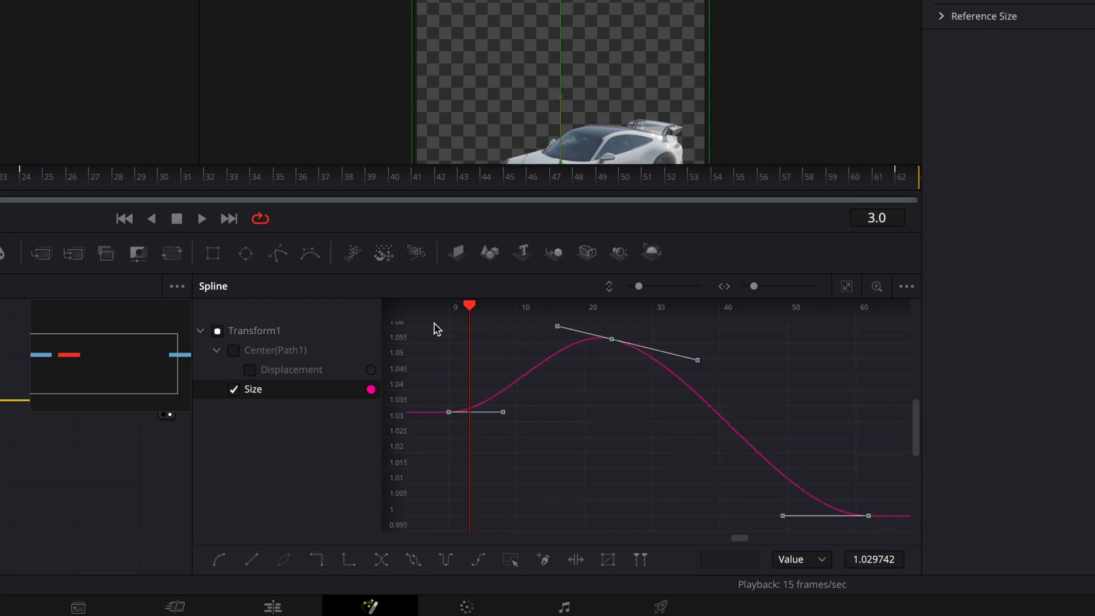
click(596, 404)
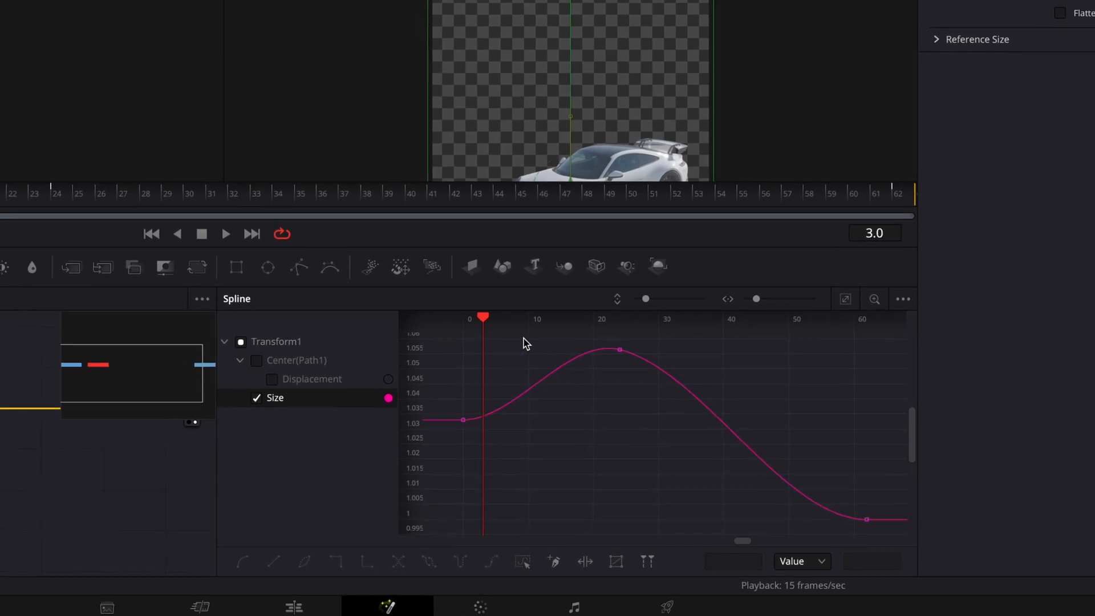
key(Home)
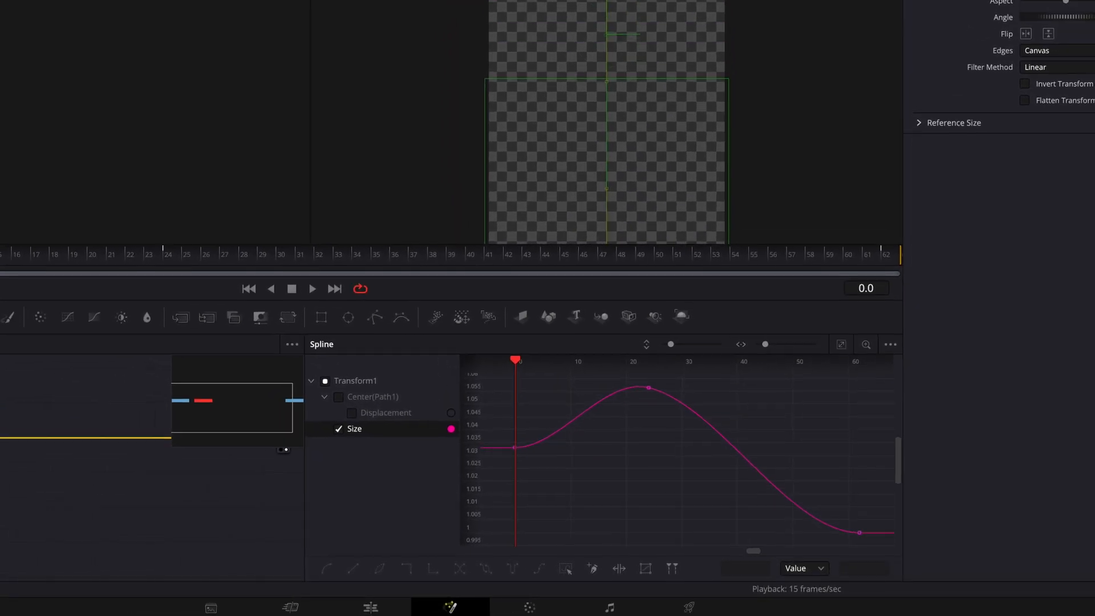
key(space)
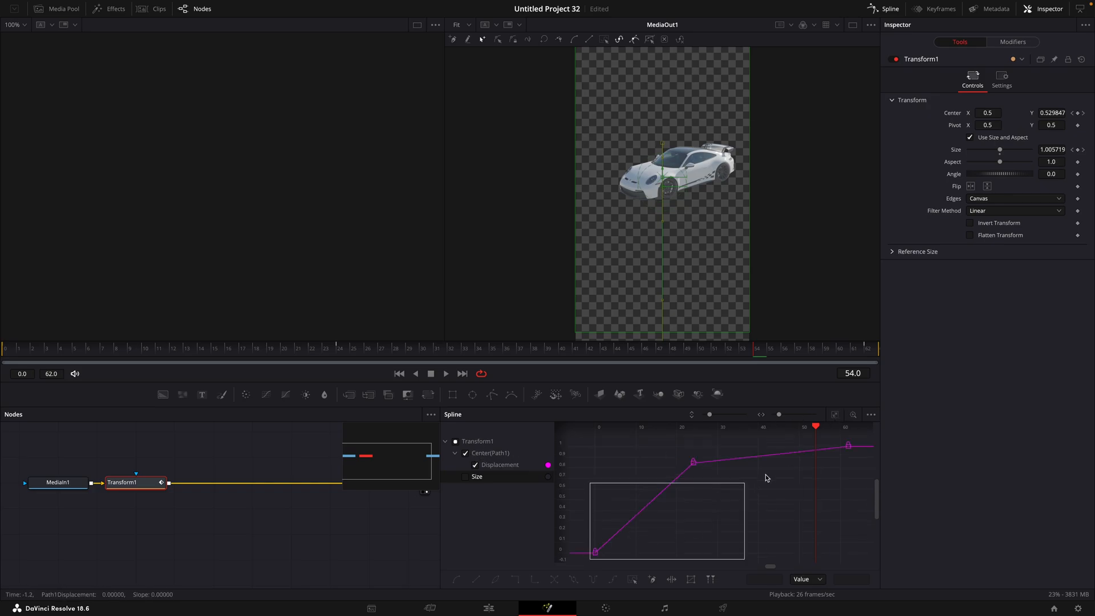
Smooth the Center path's Displacement curve and steepen its rise out of the first keyframe
key(s)
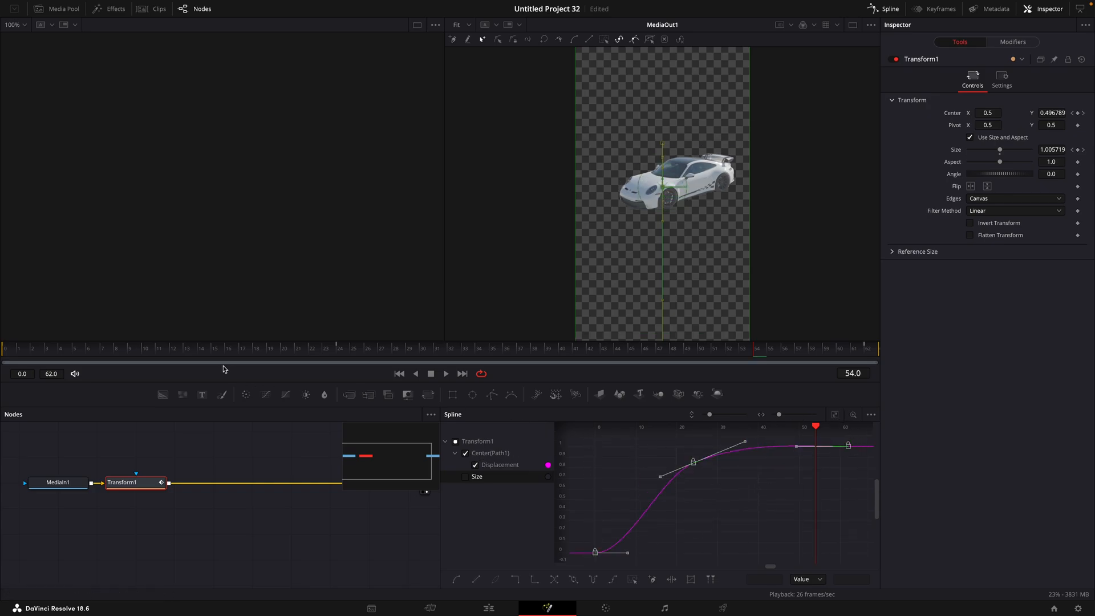
key(space)
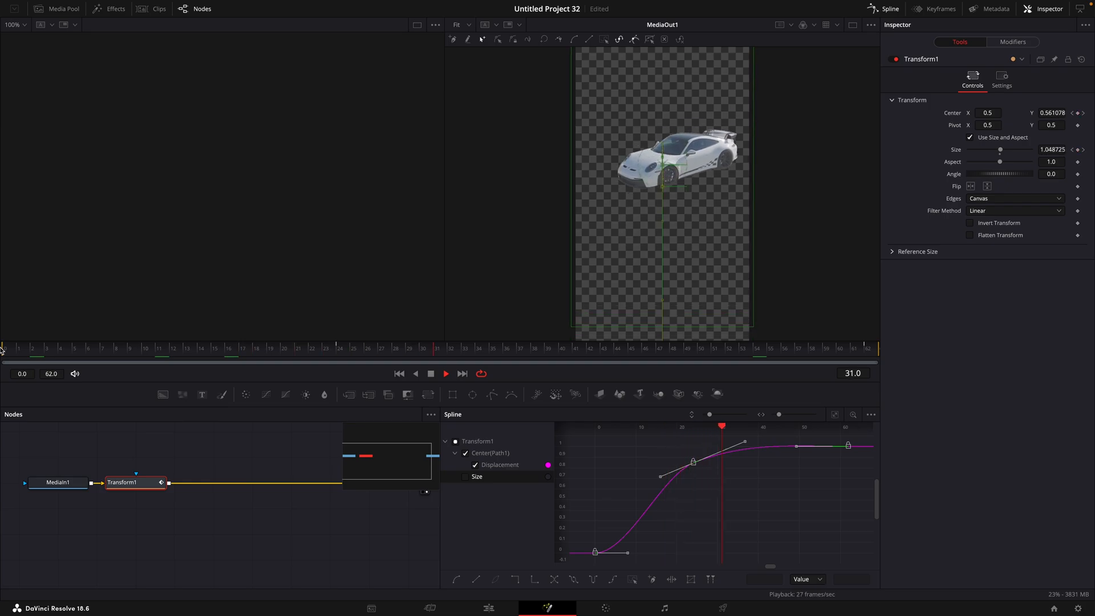
drag(606, 520, 599, 517)
key(space)
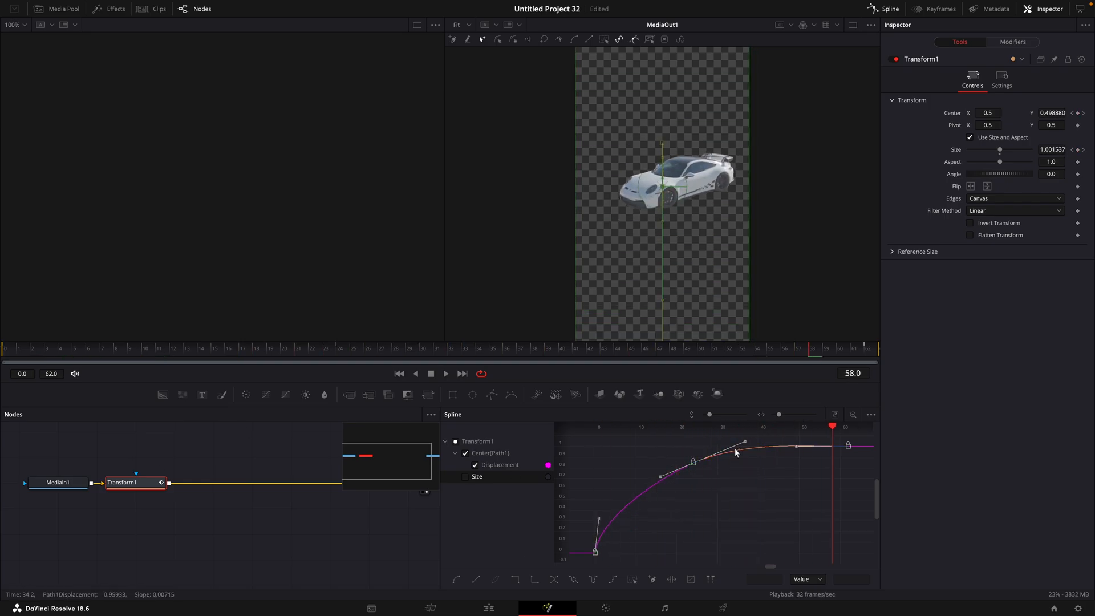
Reshape the end of the Displacement curve and shift its last keyframe to frame 31 for a faster move
click(847, 447)
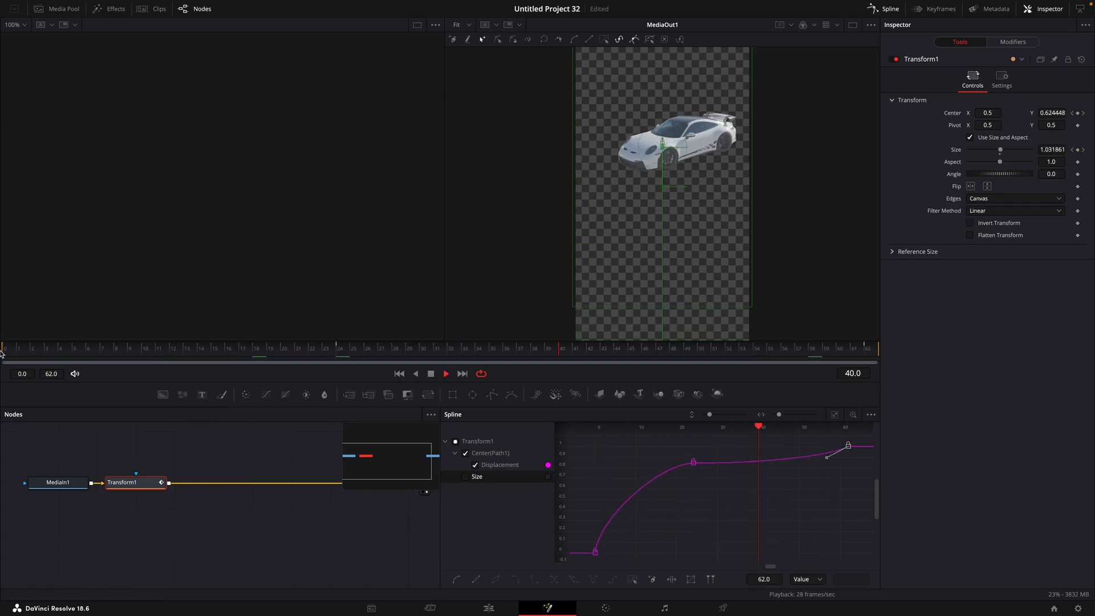
drag(844, 449, 732, 451)
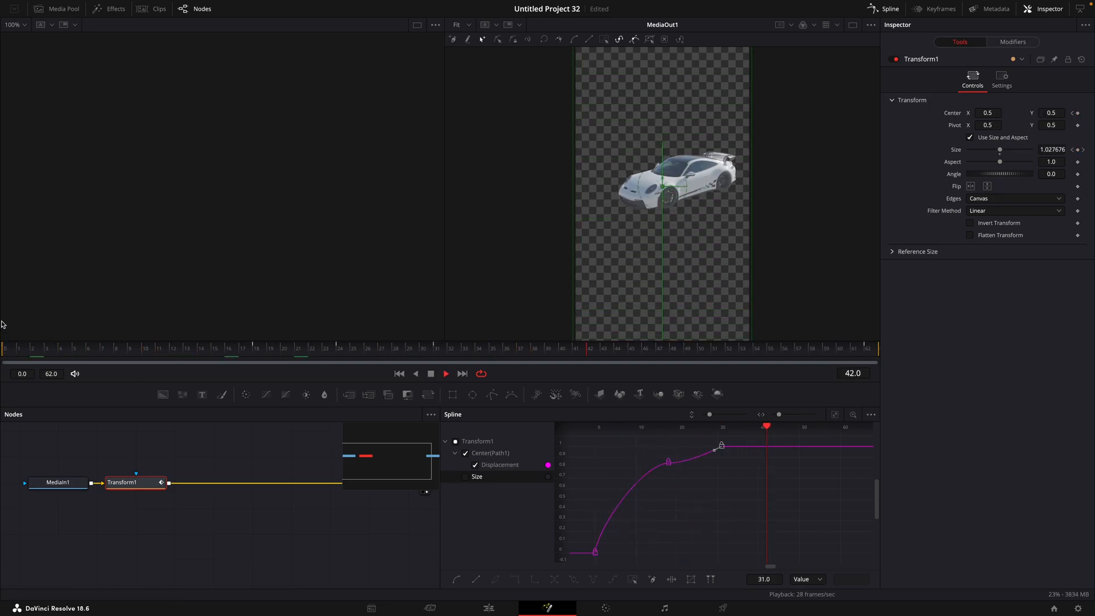
Return to the Edit page and step back through the car's drop to 01:00:01:53 to check the animation
click(484, 609)
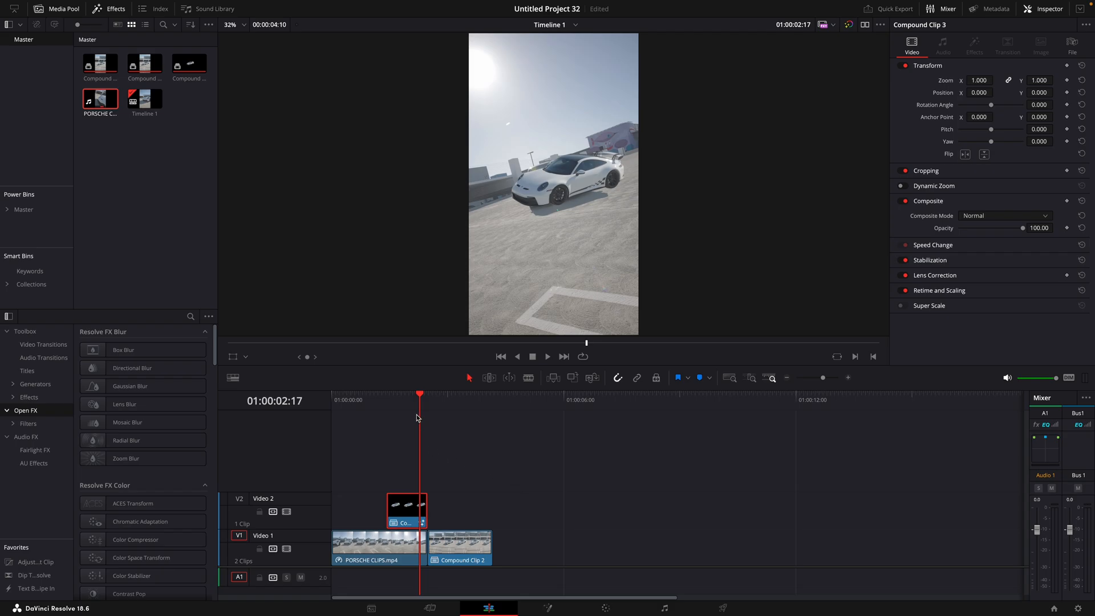
mouse_move(416, 411)
mouse_down()
mouse_move(393, 409)
mouse_move(413, 401)
mouse_up()
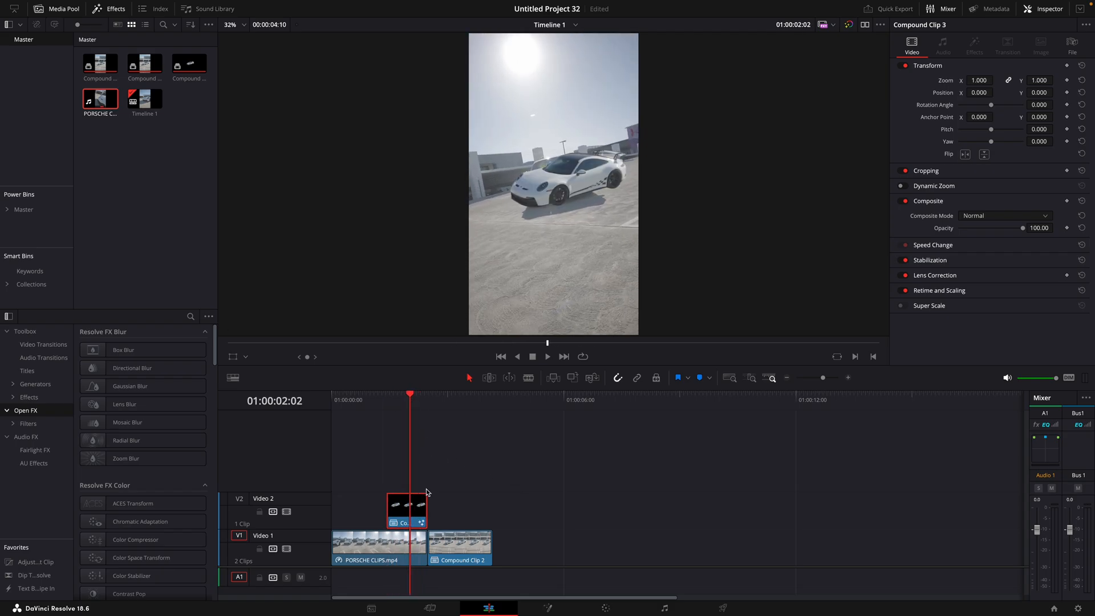
key(Left)
key(Left)
key(Left)
key(Left)
key(Left)
key(Left)
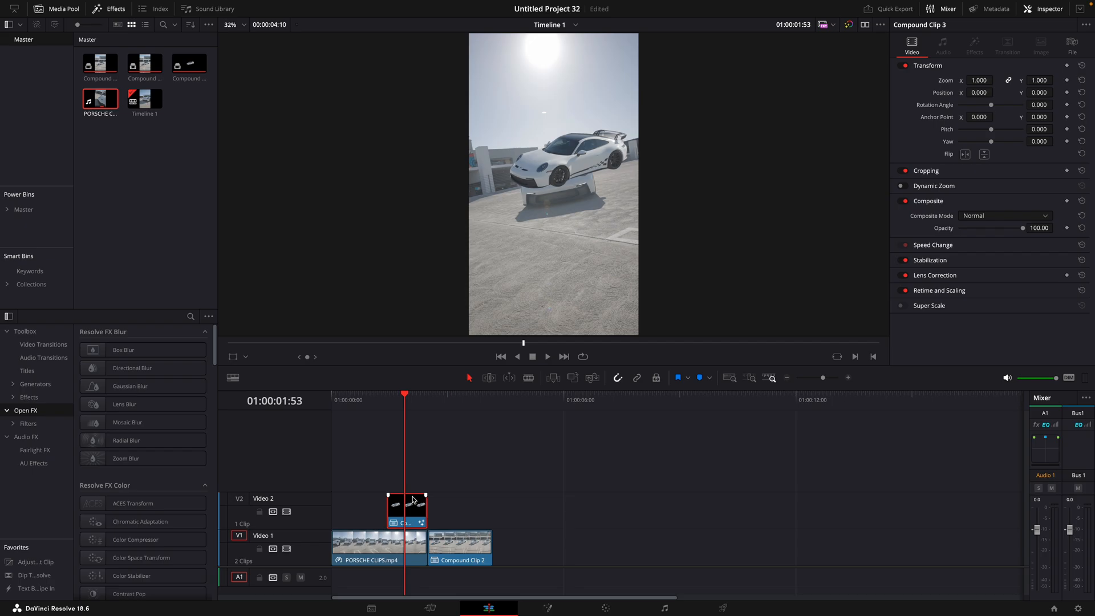
Trim the car cutout clip on Video 2 after the landing at 01:00:01:59 and move it to end at the cut
key(Right)
key(Right)
key(Right)
key(Right)
key(Right)
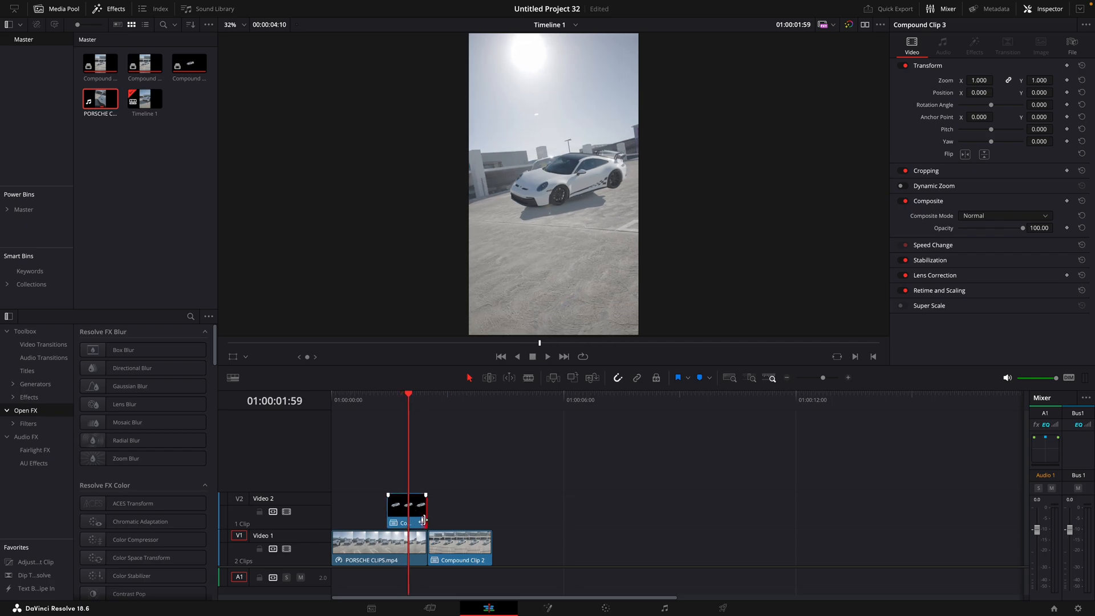
mouse_move(423, 521)
mouse_down()
mouse_move(404, 520)
mouse_move(416, 521)
mouse_up()
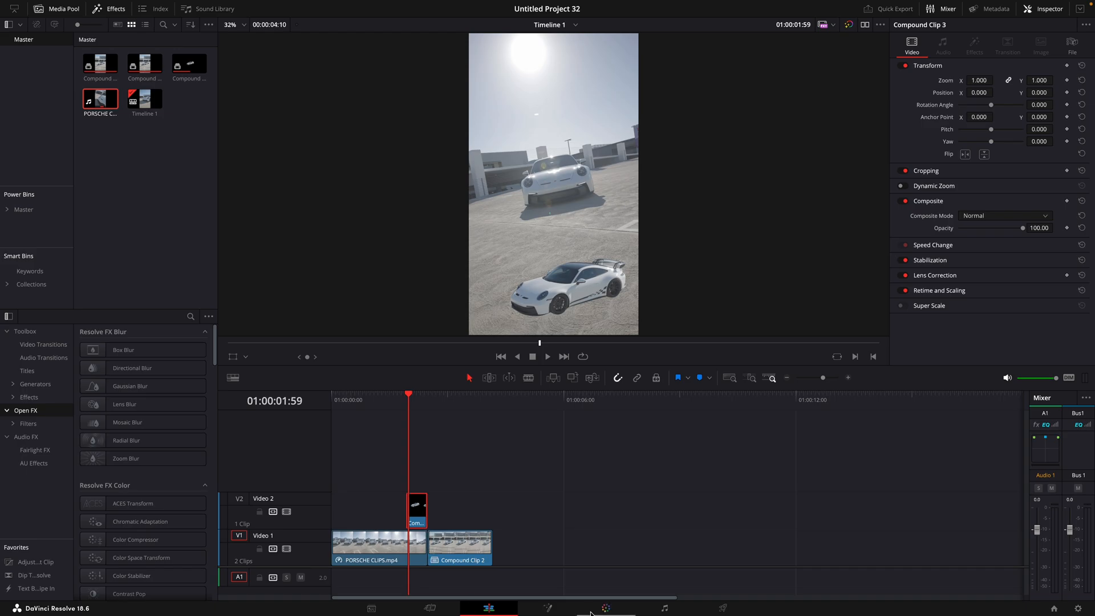
Open the cutout clip in Fusion and enable Motion Blur on its Transform with Quality 10 and Shutter Angle about 266
click(548, 608)
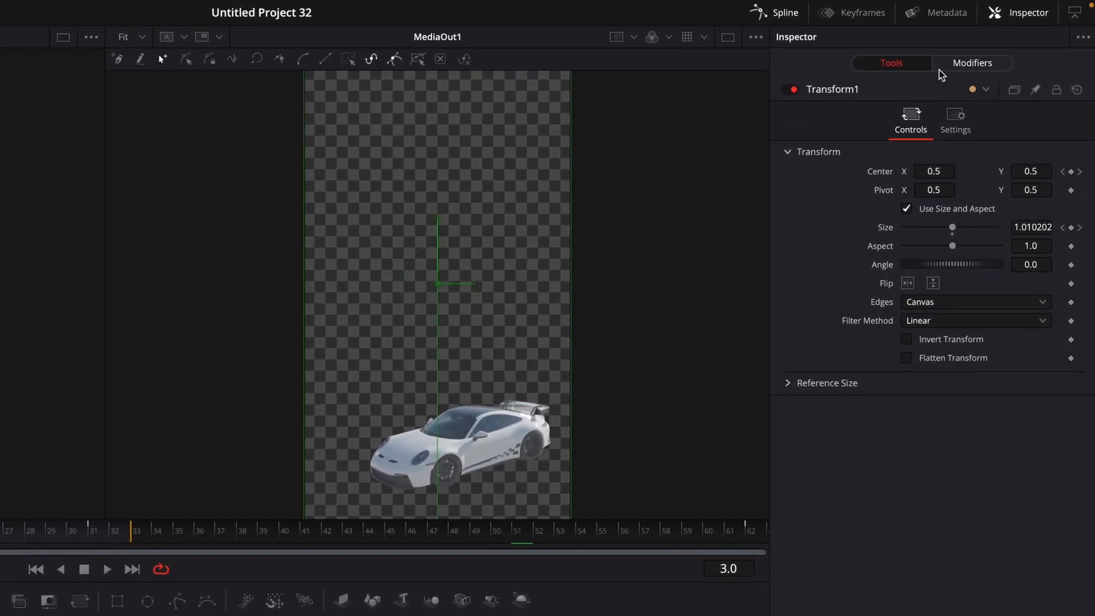
click(947, 138)
click(887, 336)
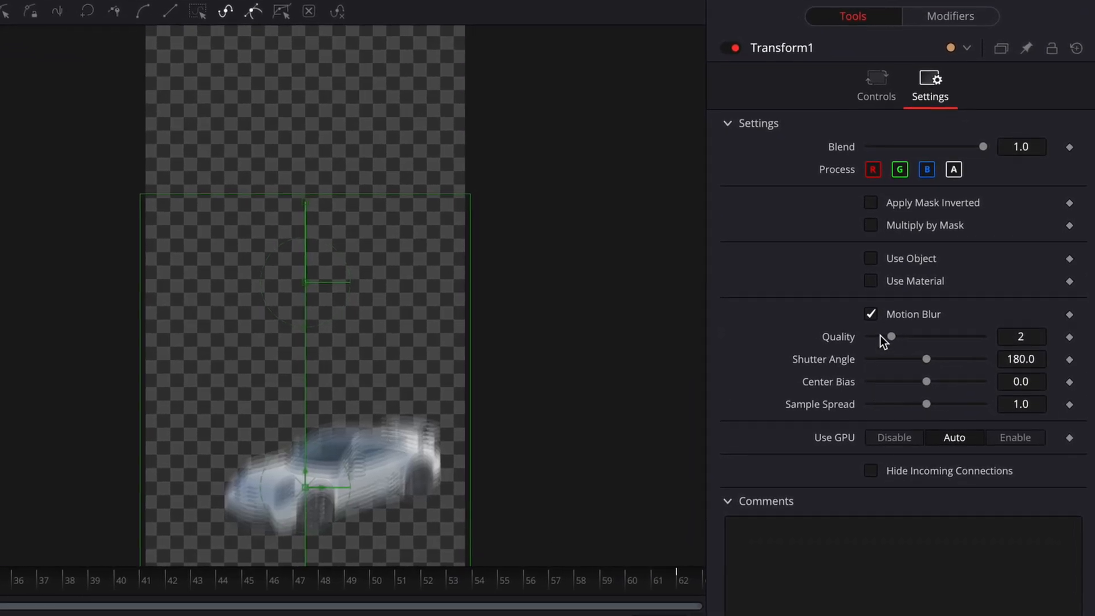
drag(882, 337, 983, 335)
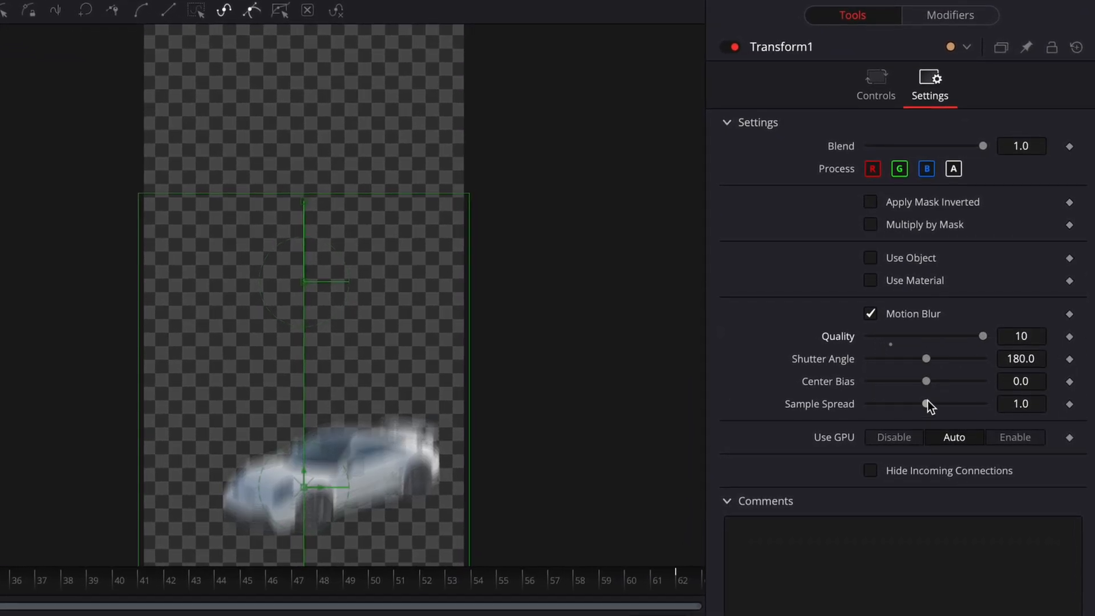
drag(929, 360, 952, 359)
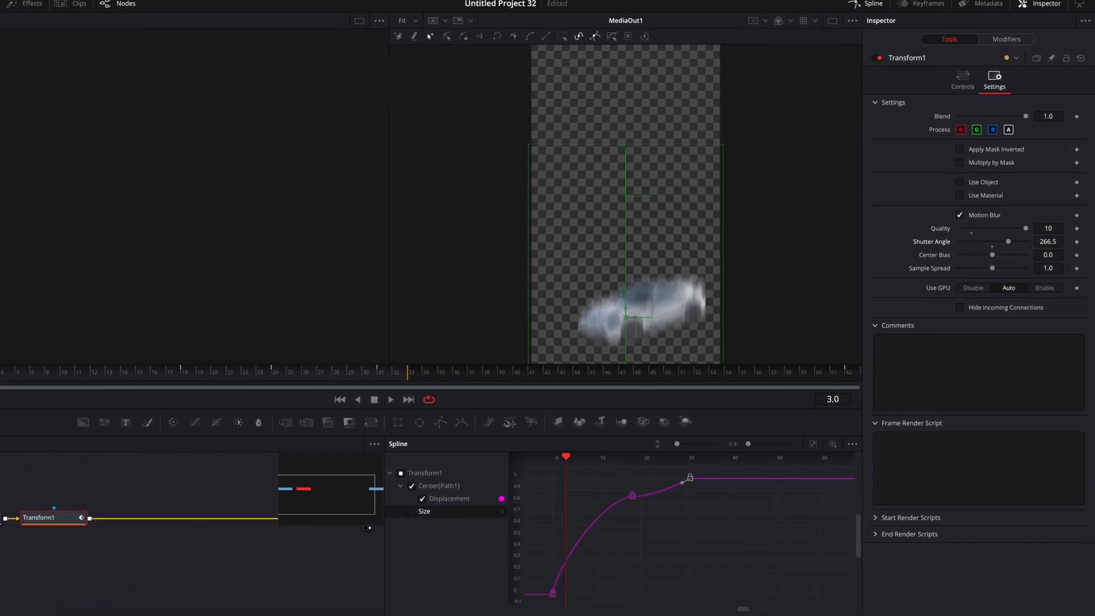
Return to the Edit page and place an Adjustment Clip on Video 2 above Compound Clip 2, starting at the cut
click(490, 608)
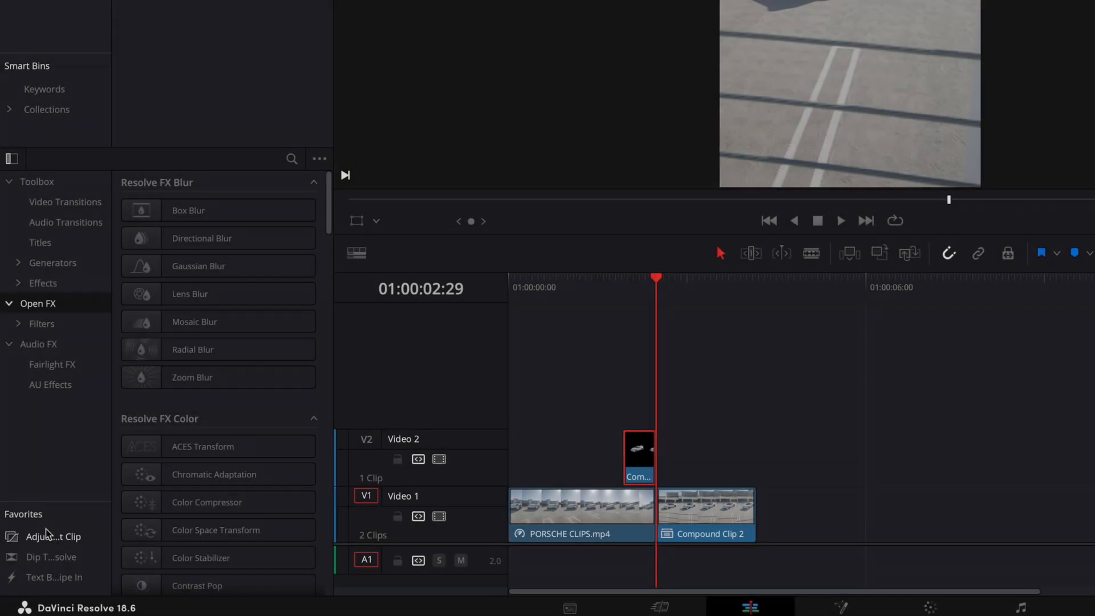
drag(47, 534, 434, 453)
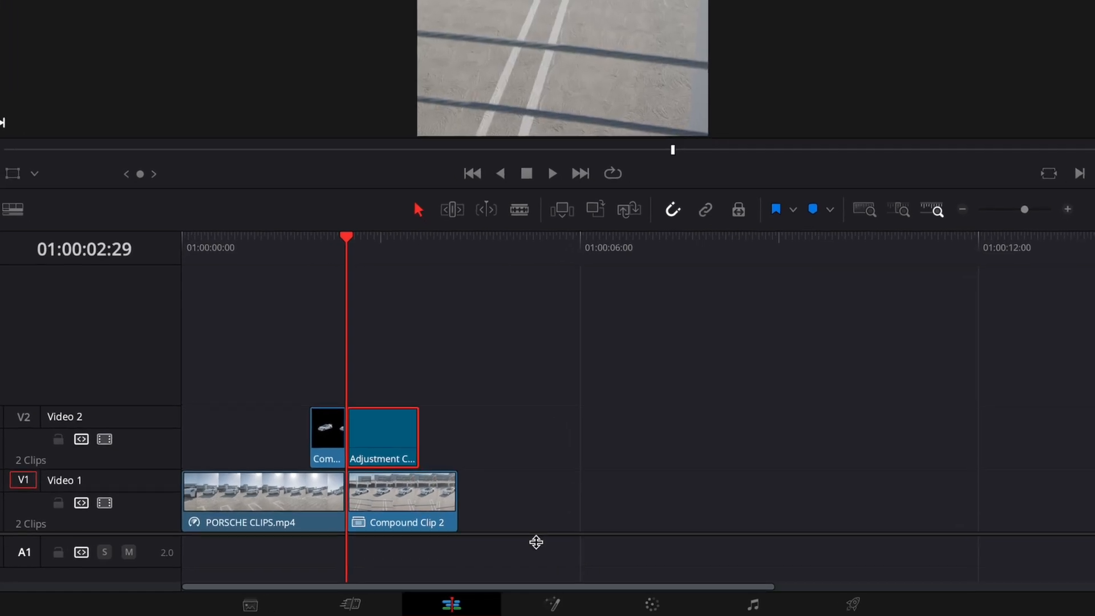
Open the Adjustment Clip in Fusion and add a Camera Shake (CShk) node between MediaIn1 and MediaOut1
click(570, 605)
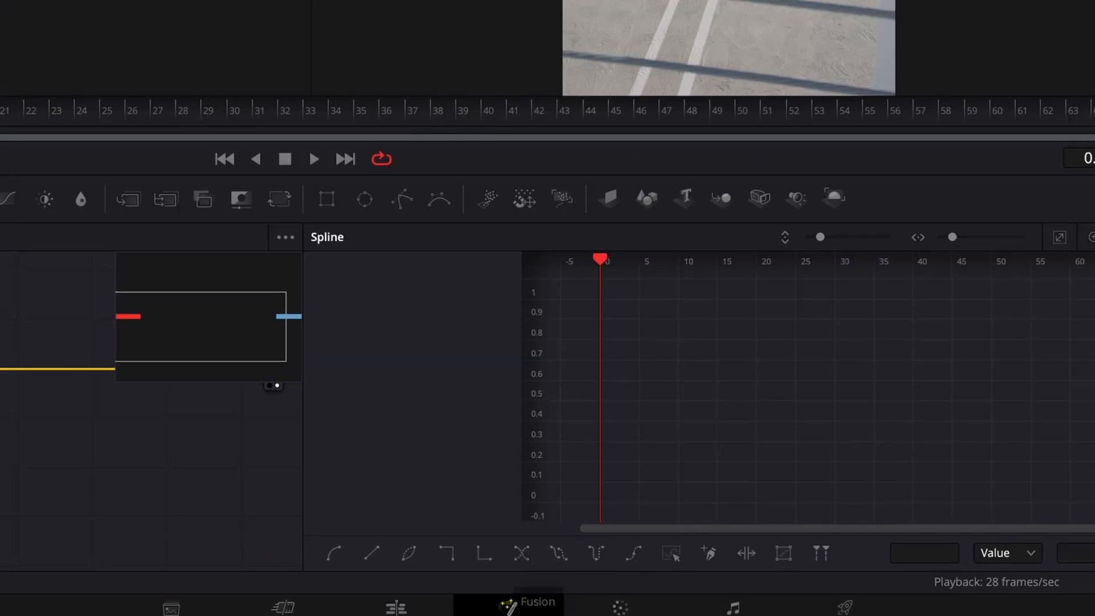
key(shift+space)
text(transformcamera shake)
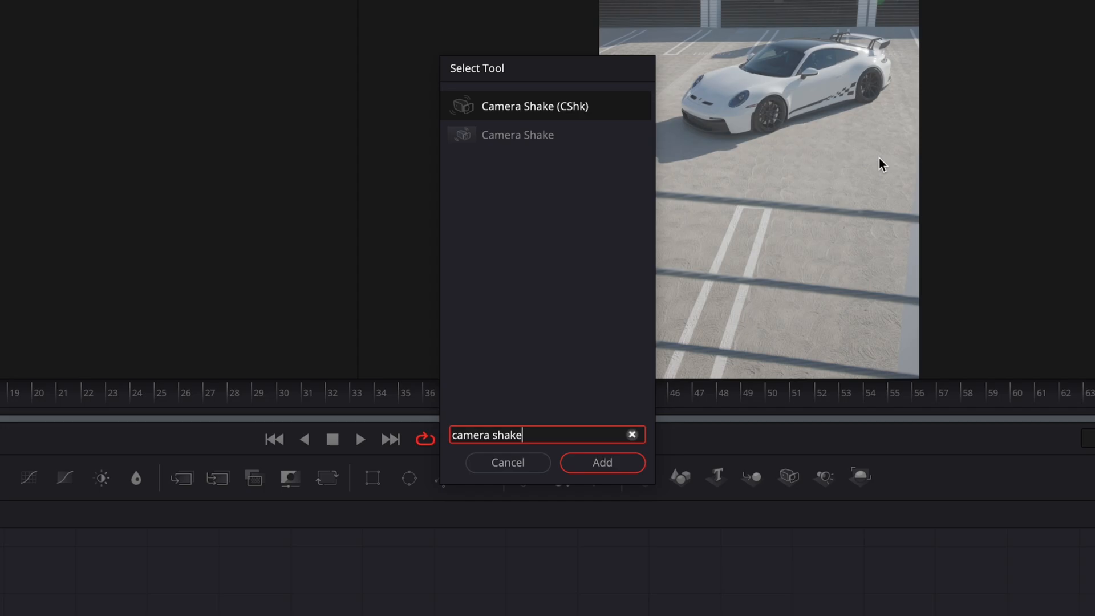
key(Return)
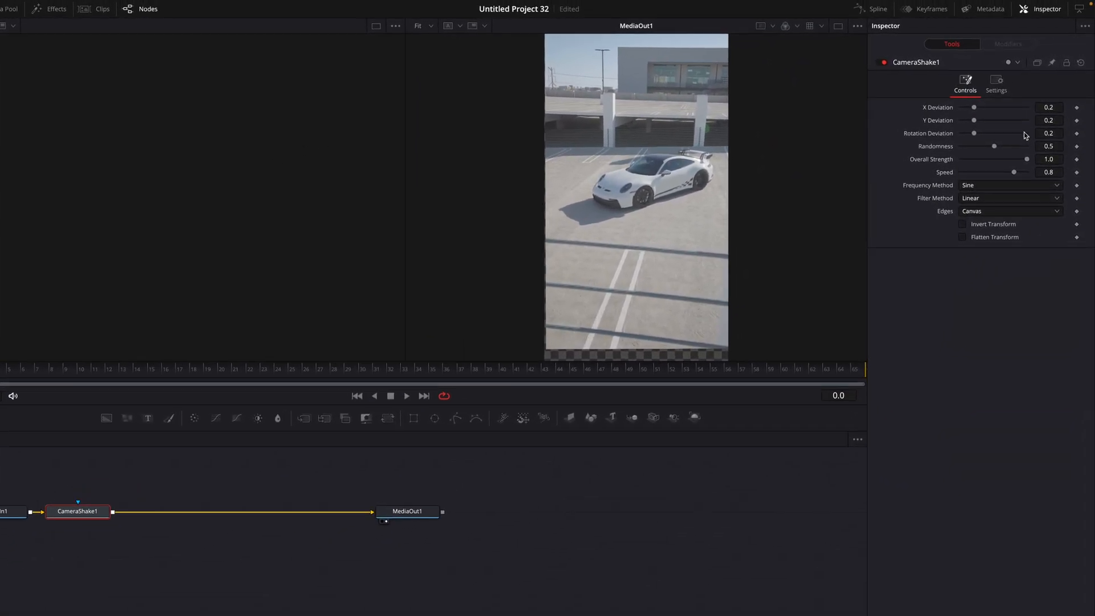
Keyframe the Camera Shake's Overall Strength from 1.0 at frame 0 to 0.0 at frame 11 and play back the shake
click(1077, 150)
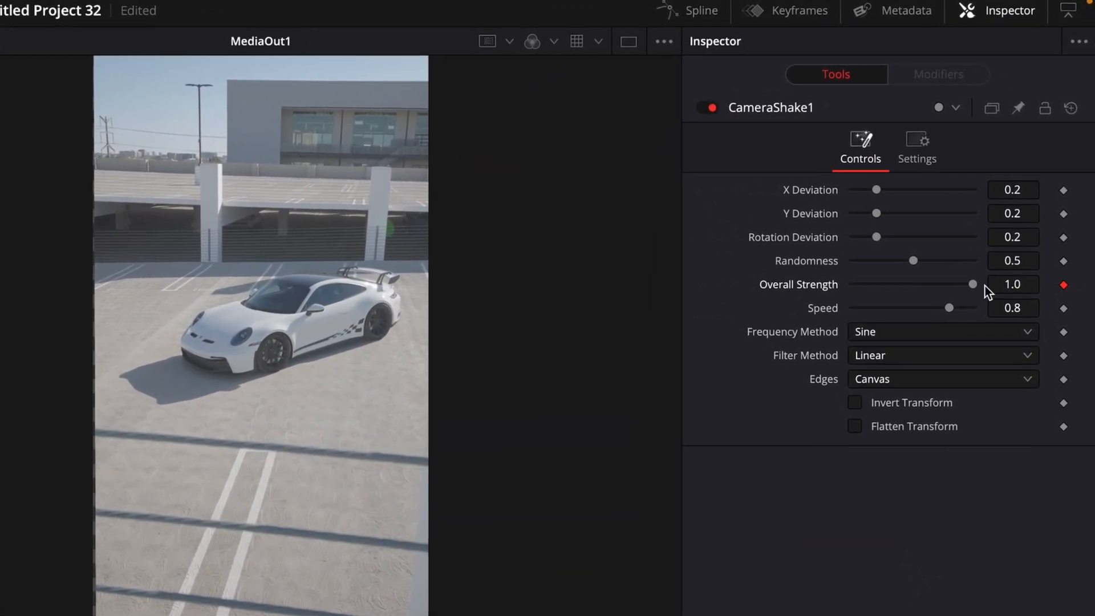
drag(970, 285, 917, 292)
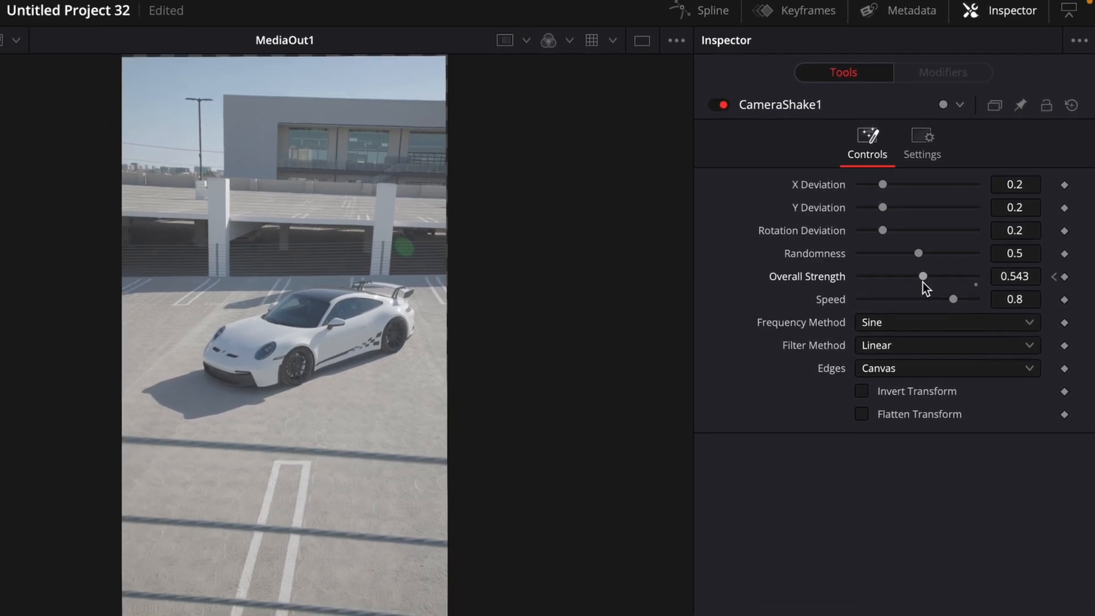
key(space)
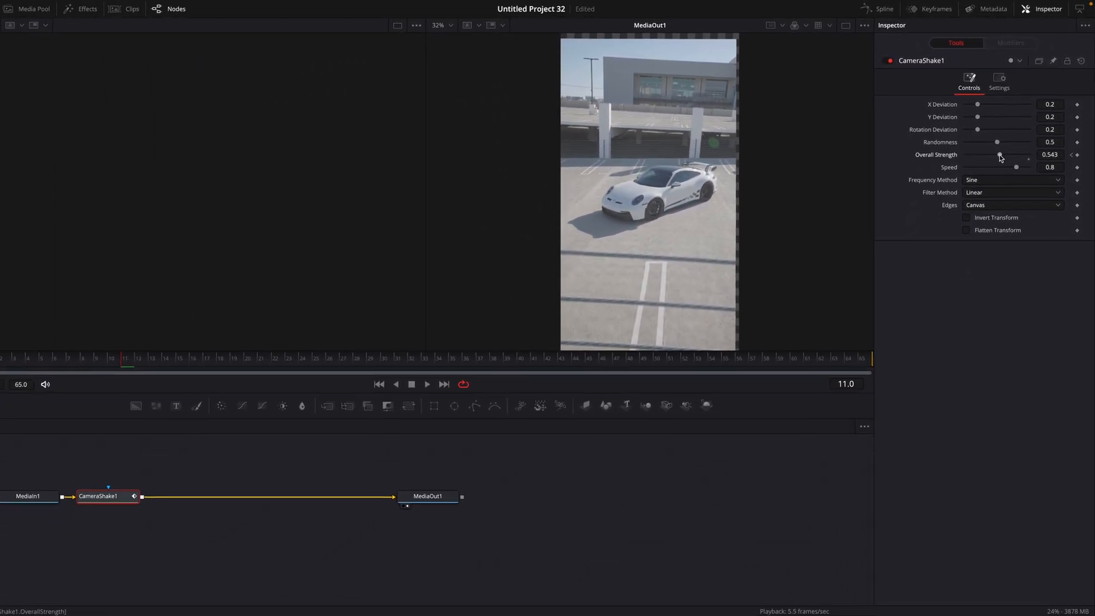
drag(940, 251, 411, 246)
key(space)
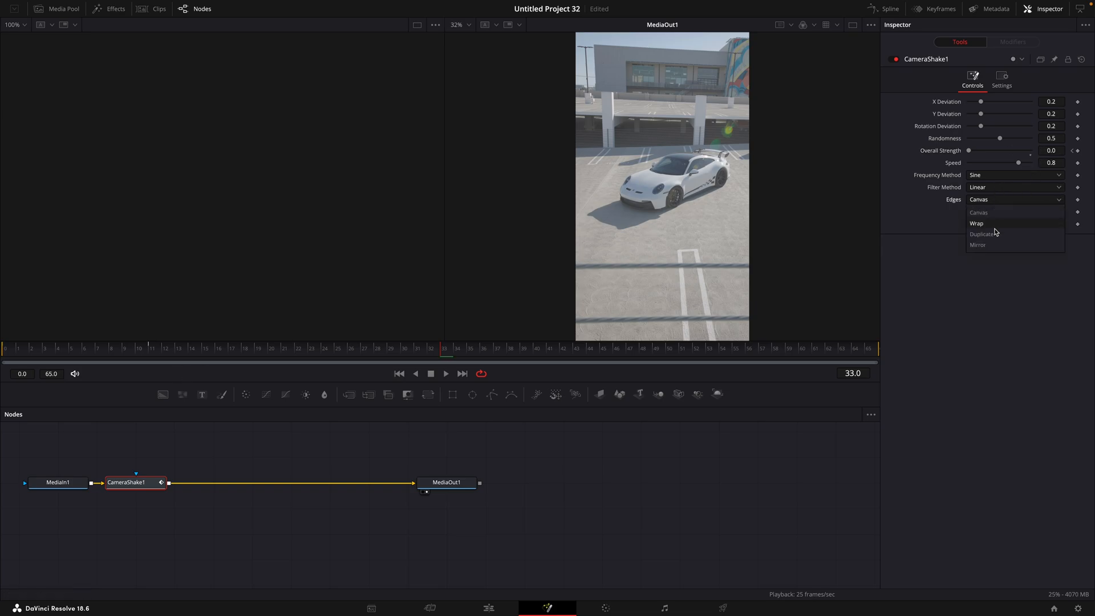
Enable Motion Blur on the Camera Shake with Quality 10 and Shutter Angle 360, and check the blur at frame 3
click(997, 78)
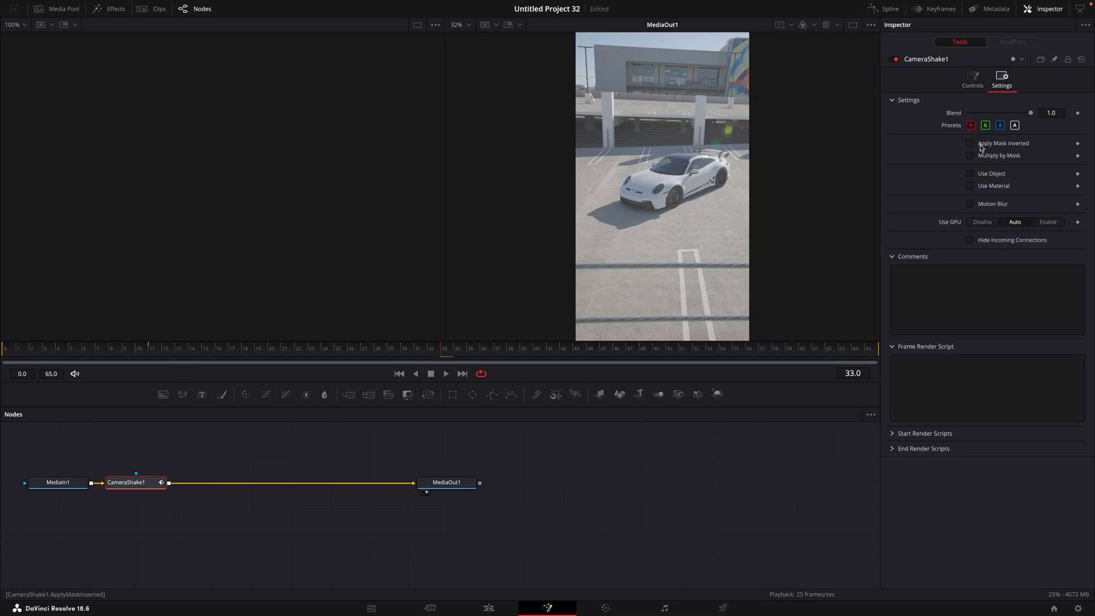
click(970, 205)
drag(33, 349, 45, 349)
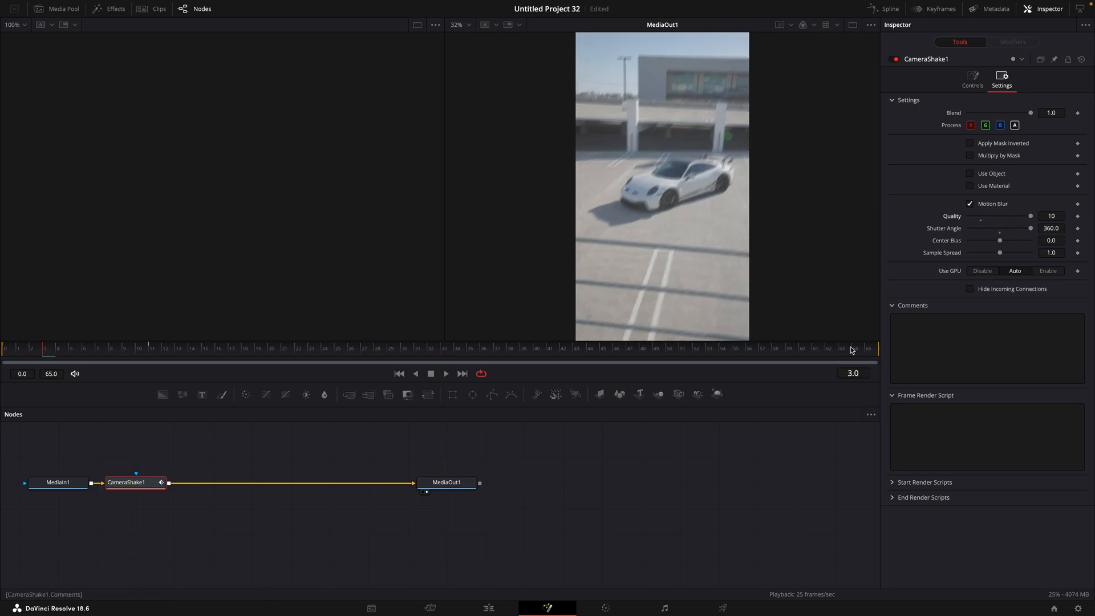
Return to the Edit page and scrub through the camera shake after the cut to 01:00:03:35
click(489, 608)
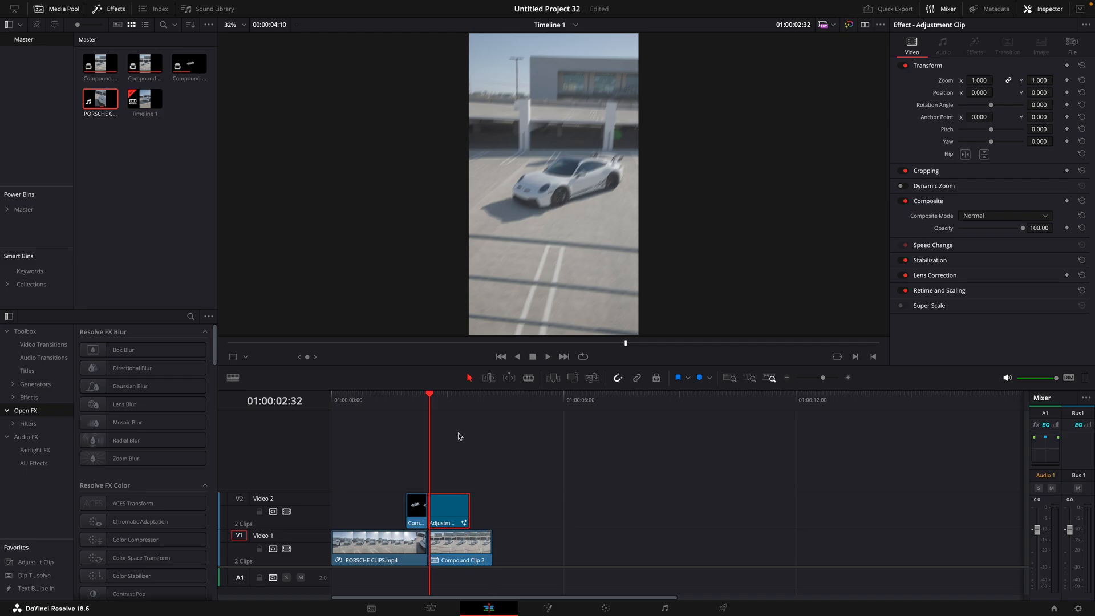
drag(430, 397, 455, 411)
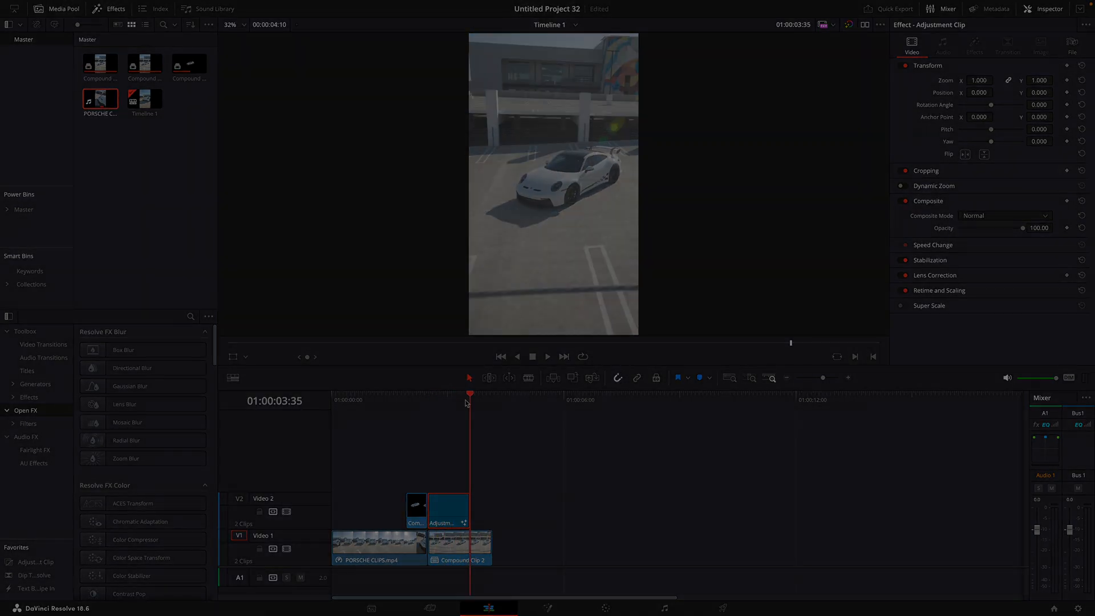